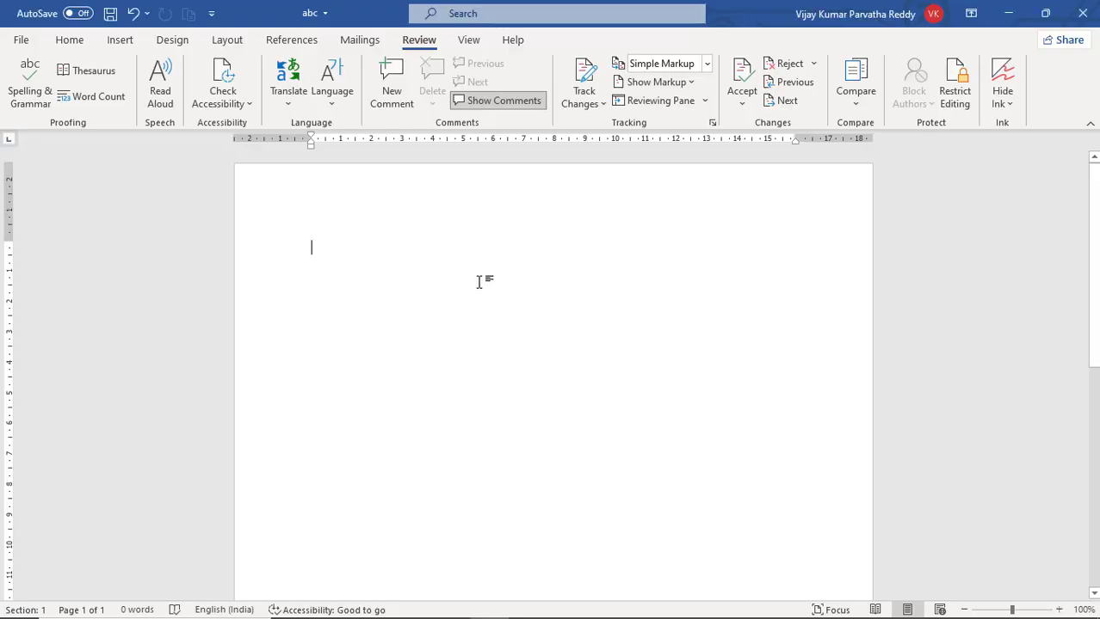
- Fill the blank document with sample paragraphs using the =rand() function
{"action": "type", "text": "="}
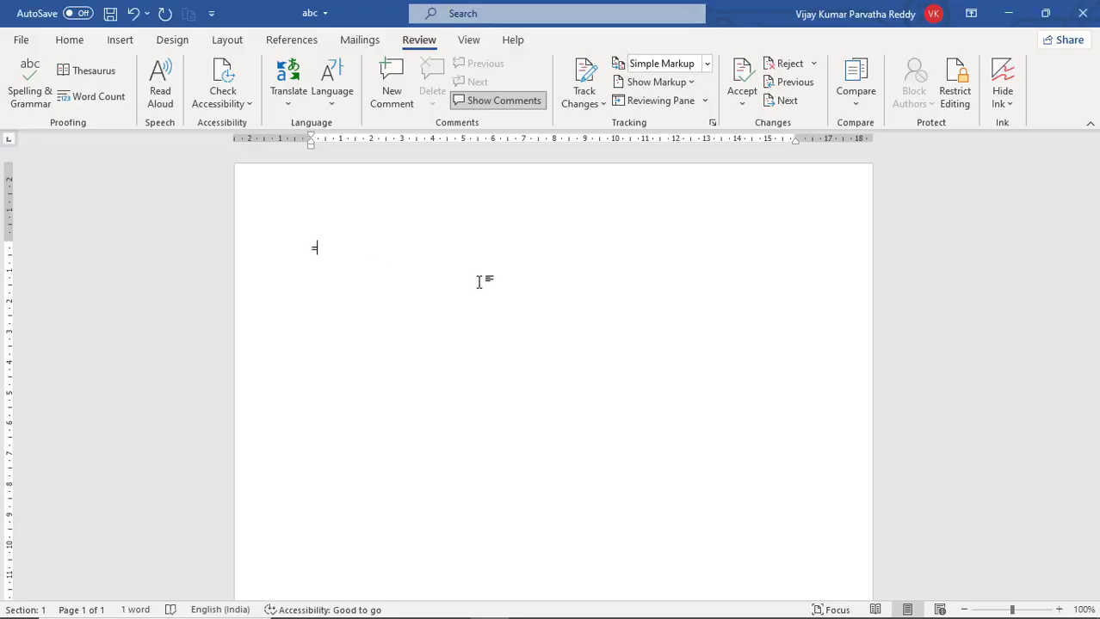
{"action": "type", "text": "rand()"}
{"action": "key", "text": "Return"}
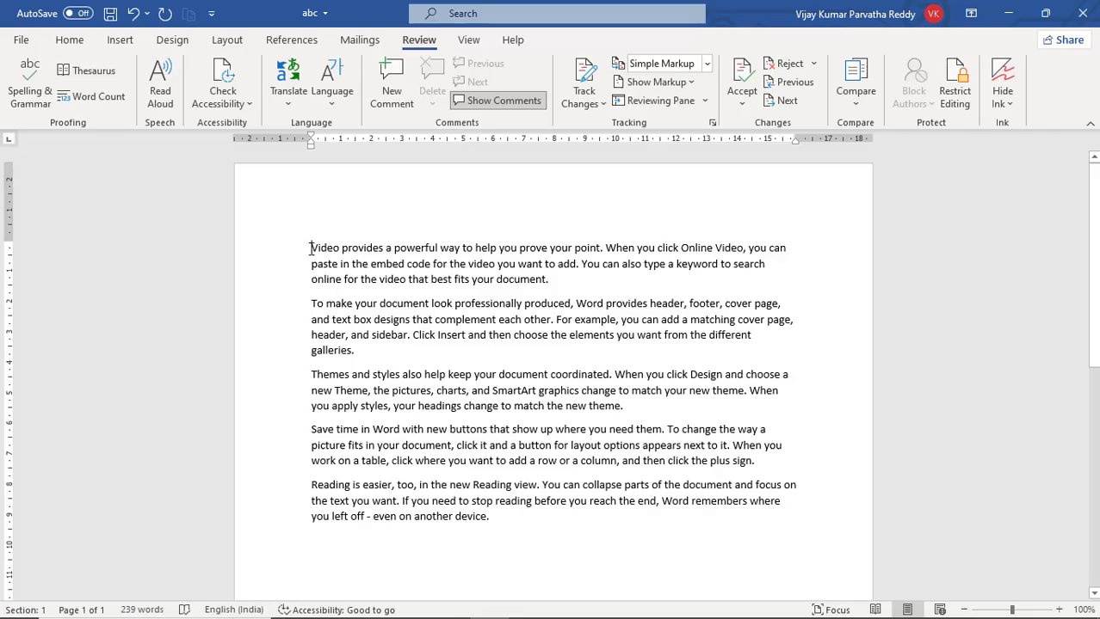
- Select the first paragraph and send it to the Translator with Translate Selection
{"action": "triple_click", "coordinate": [313, 266]}
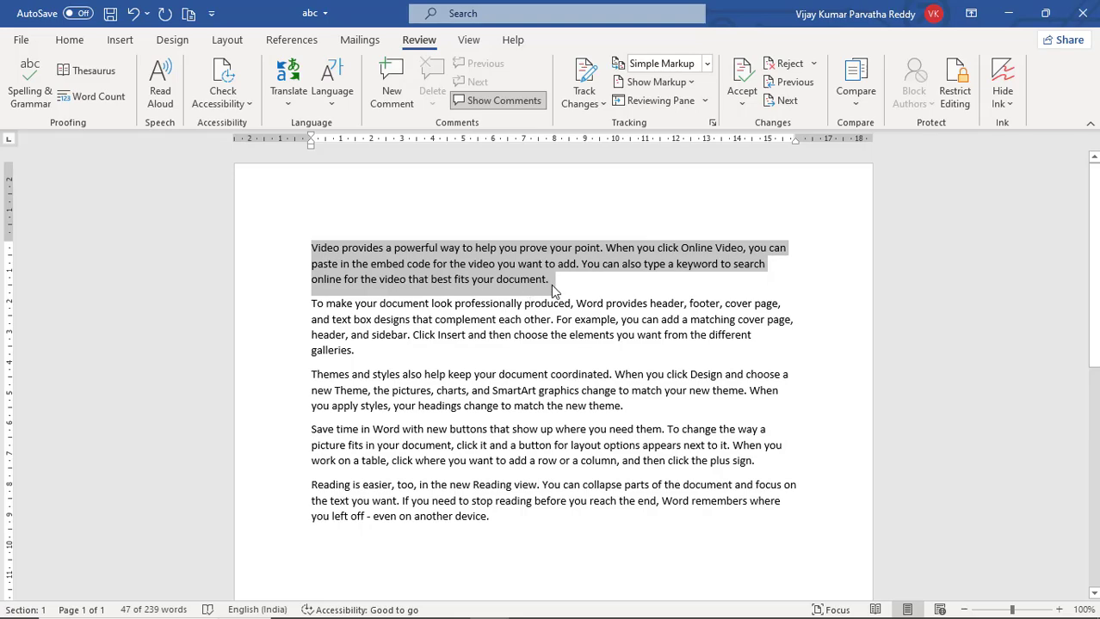
{"action": "left_click", "coordinate": [289, 109]}
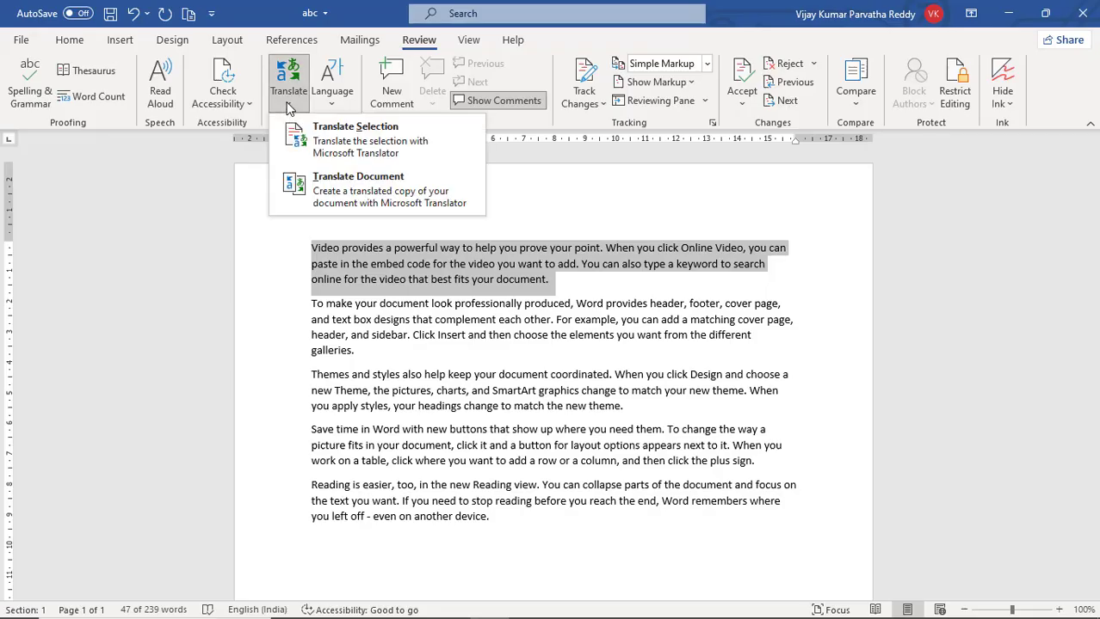
{"action": "left_click", "coordinate": [316, 136]}
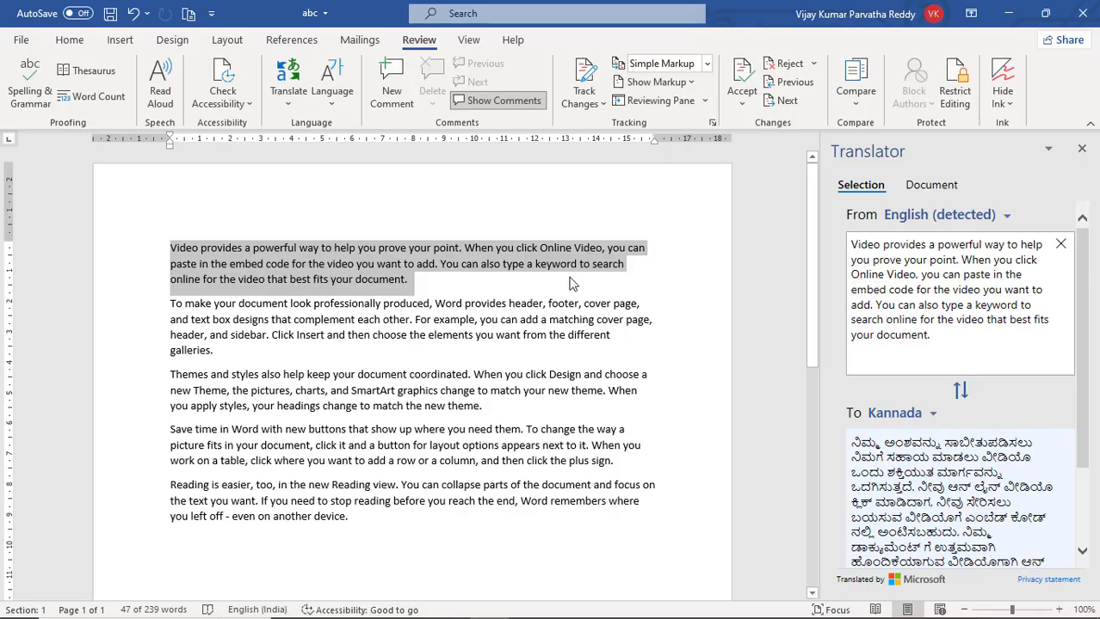
- Set the target language to Japanese and review the translation of the first paragraph
{"action": "left_click", "coordinate": [934, 415]}
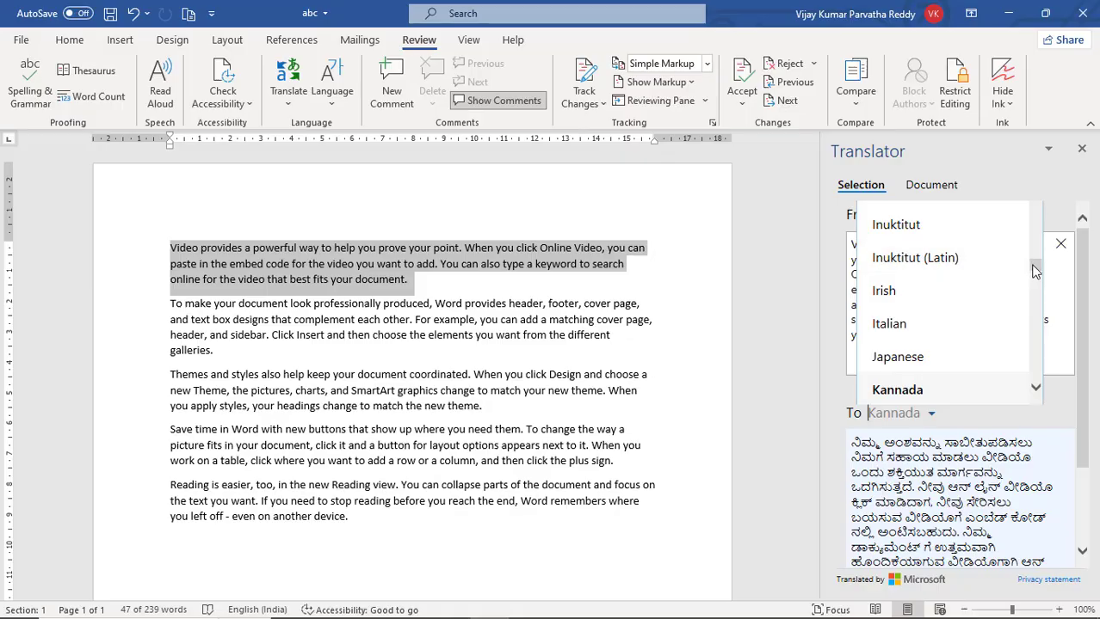
{"action": "left_click", "coordinate": [904, 358]}
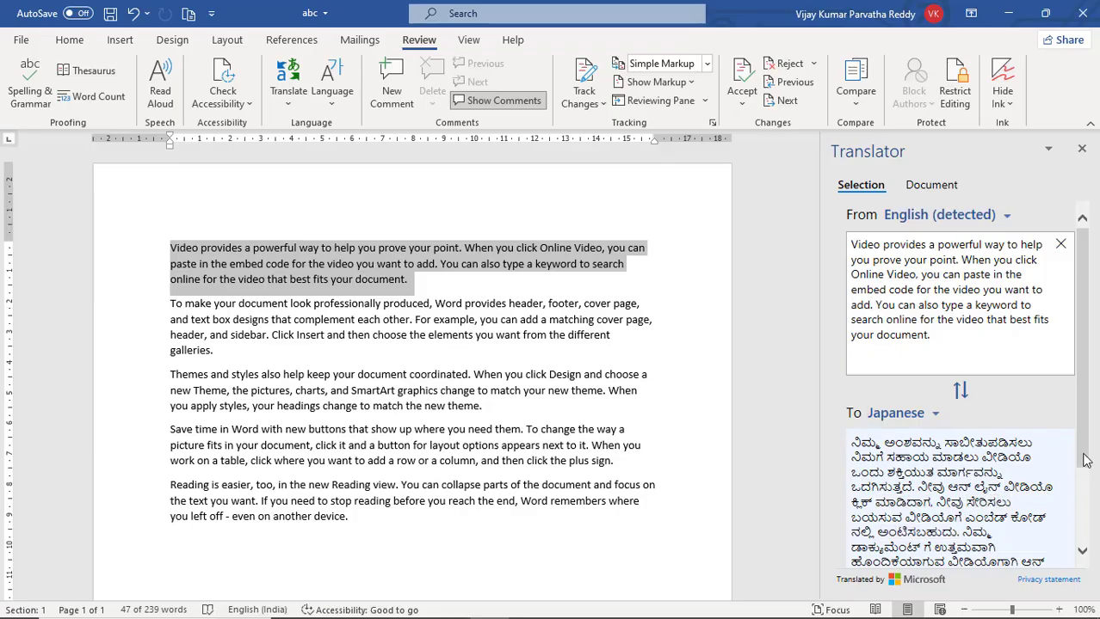
{"action": "left_click_drag", "start_coordinate": [1082, 456], "coordinate": [1084, 503]}
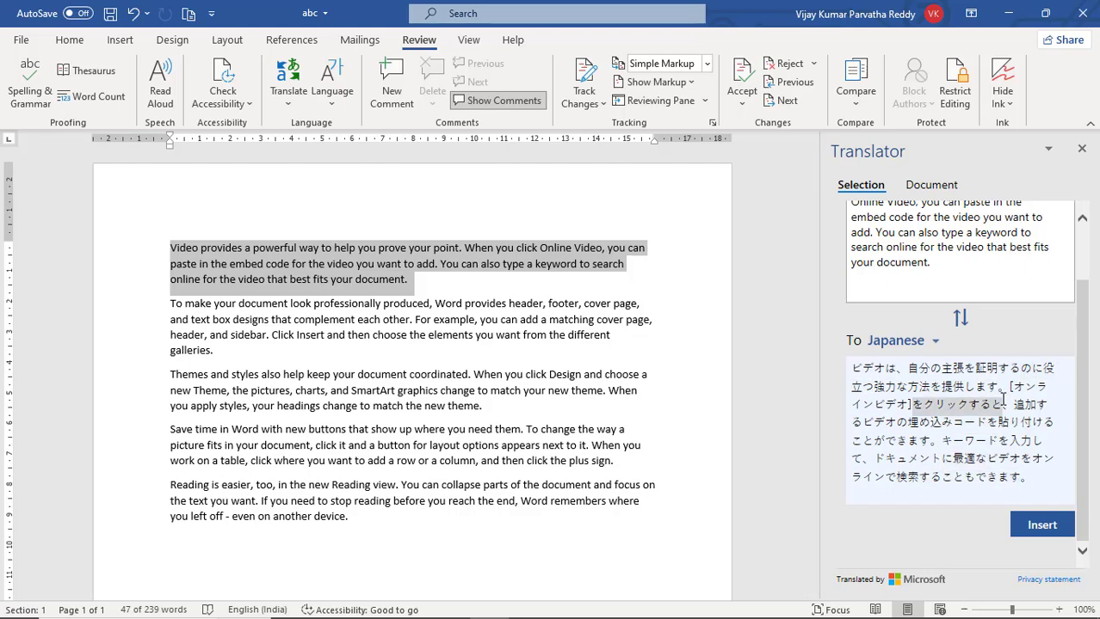
{"action": "scroll", "coordinate": [983, 397], "scroll_direction": "up", "scroll_amount": 2}
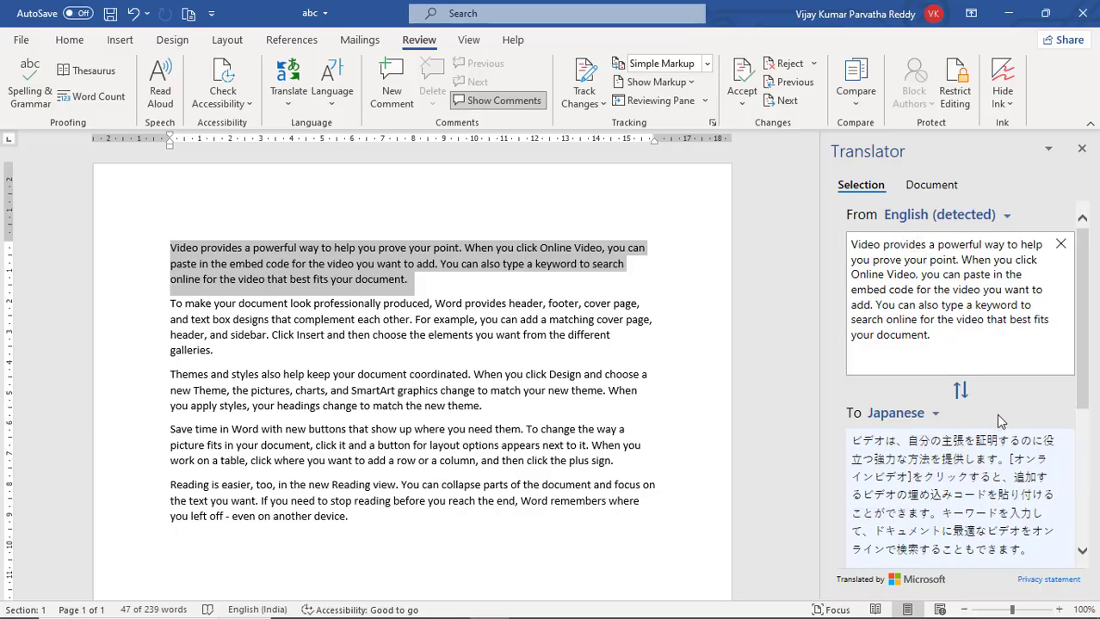
- Change the target language of the selected paragraph's translation to Telugu
{"action": "left_click", "coordinate": [938, 418]}
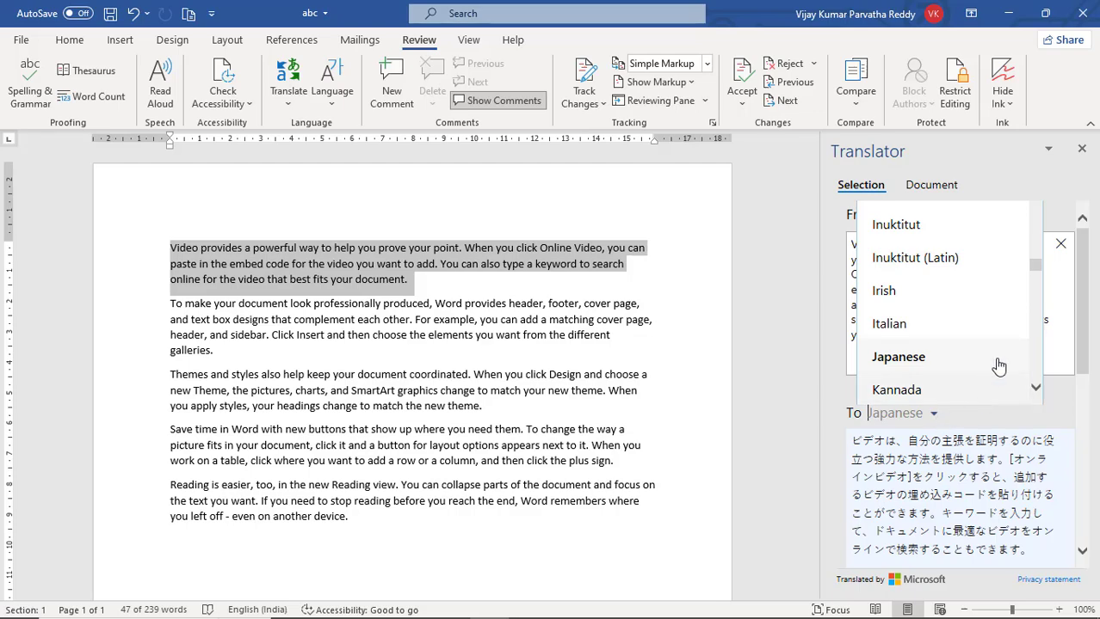
{"action": "scroll", "coordinate": [1033, 333], "scroll_direction": "down", "scroll_amount": 5}
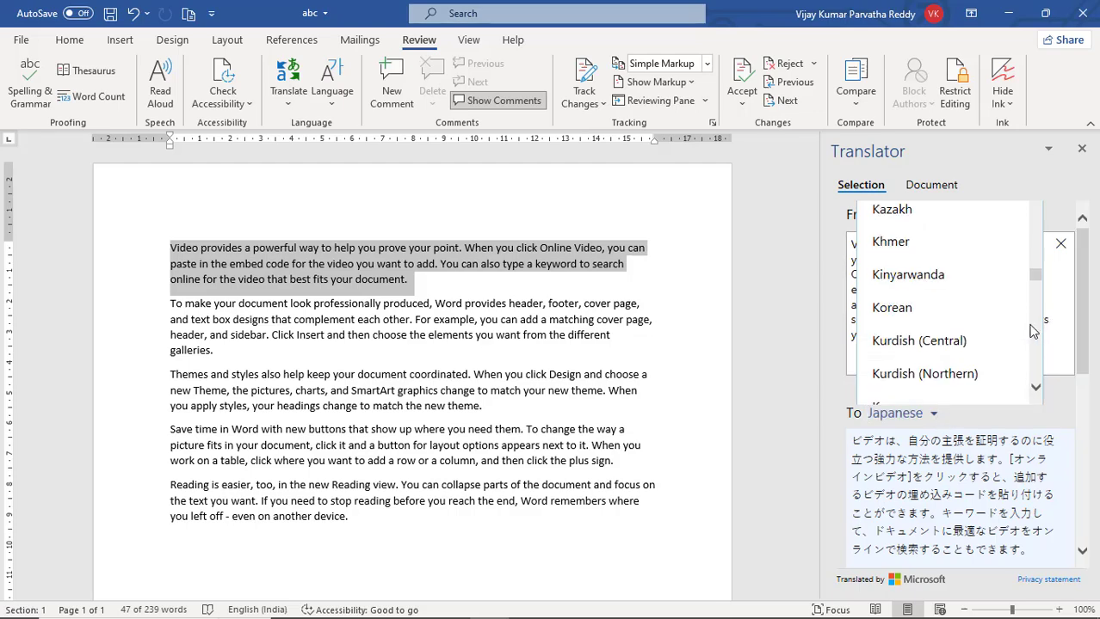
{"action": "scroll", "coordinate": [1038, 336], "scroll_direction": "down", "scroll_amount": 8}
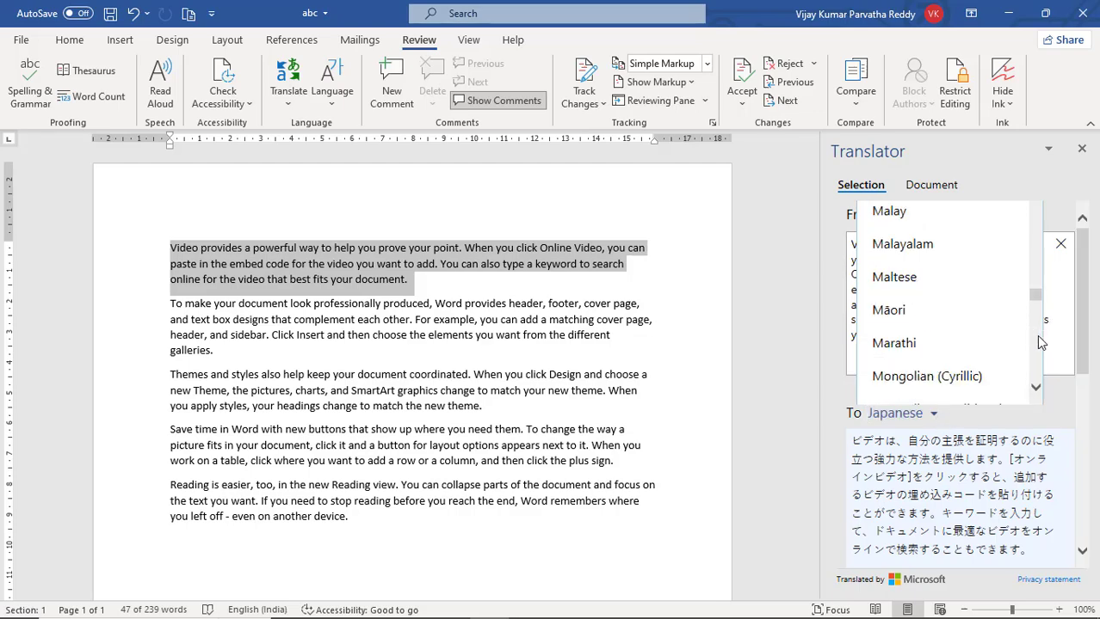
{"action": "left_click_drag", "start_coordinate": [1036, 319], "coordinate": [1040, 353]}
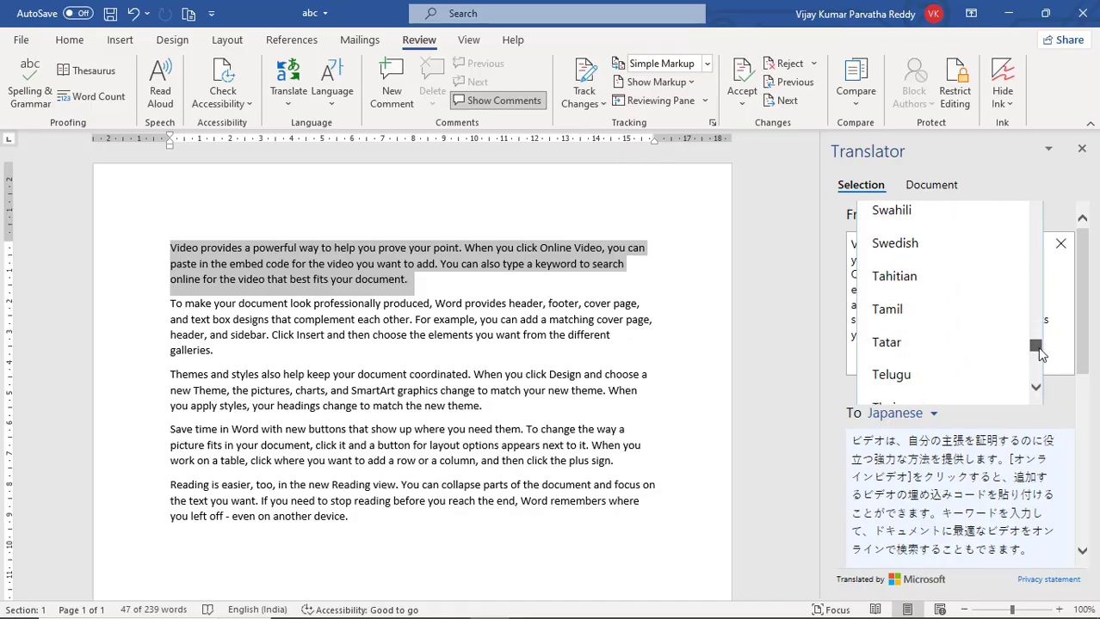
{"action": "left_click", "coordinate": [957, 375]}
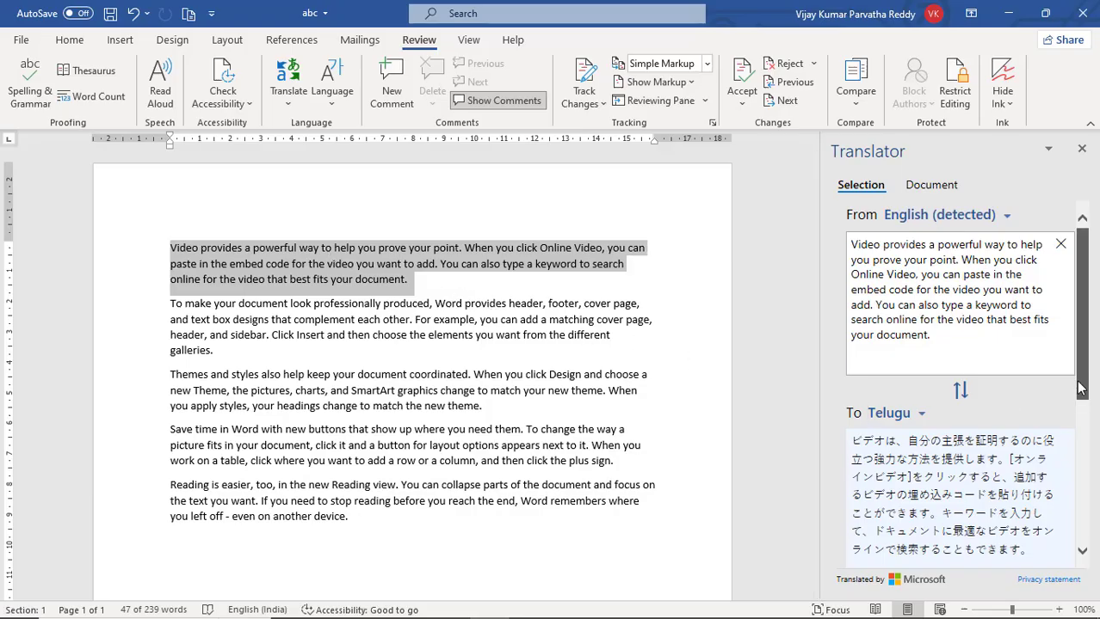
{"action": "left_click_drag", "start_coordinate": [1081, 389], "coordinate": [1082, 416]}
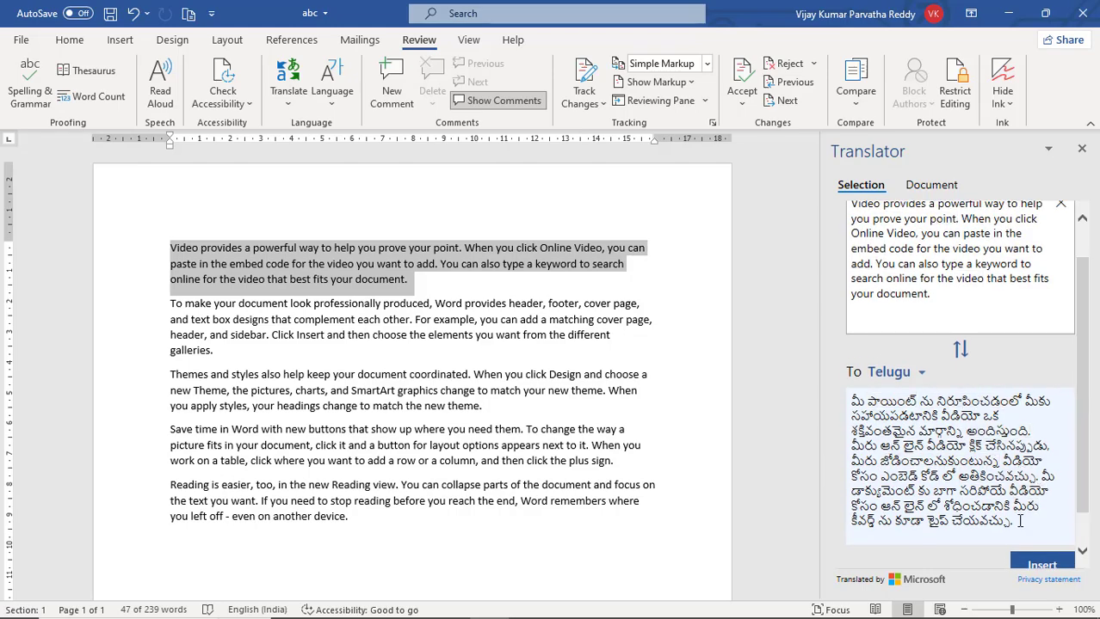
- Copy the complete Telugu translation and paste it into the document below the last English paragraph
{"action": "left_click_drag", "start_coordinate": [1019, 522], "coordinate": [852, 394]}
{"action": "key", "text": "ctrl+c"}
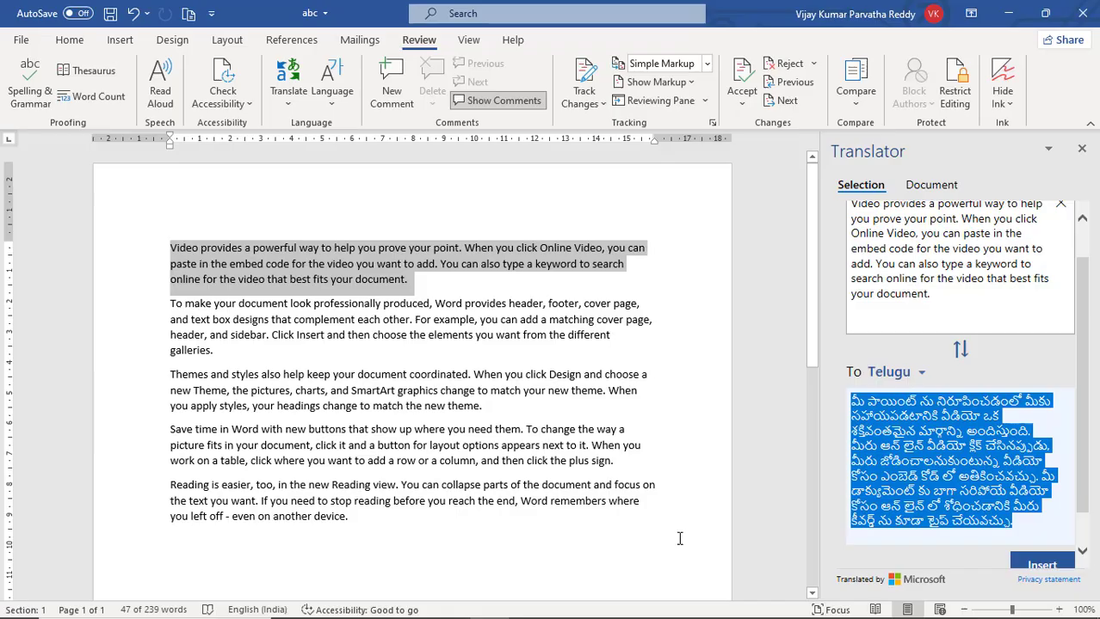
{"action": "left_click", "coordinate": [382, 521]}
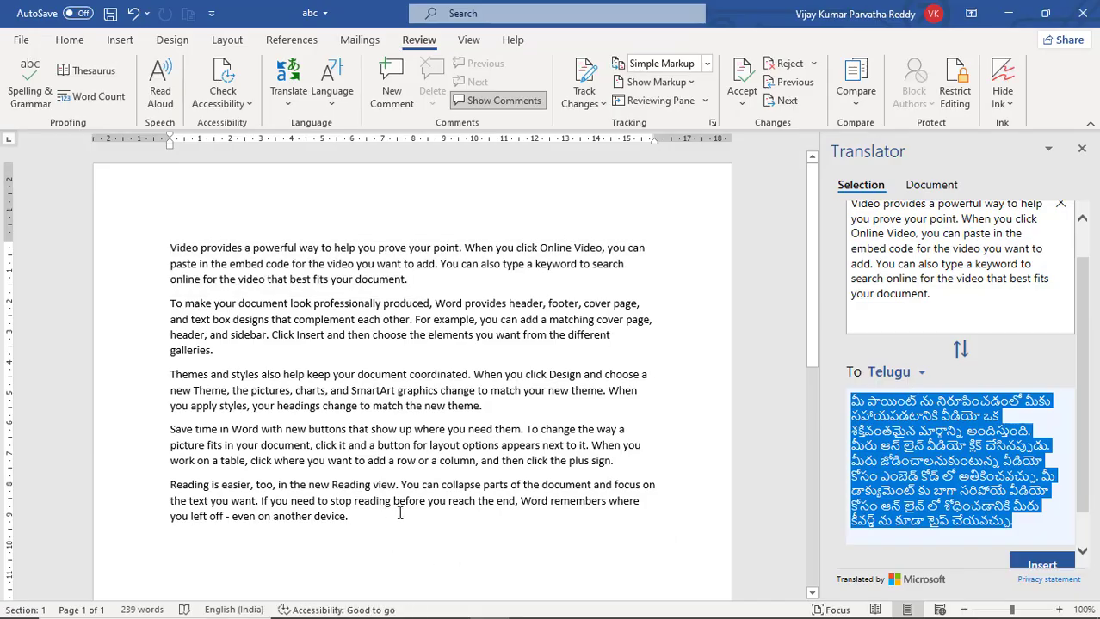
{"action": "key", "text": "Return"}
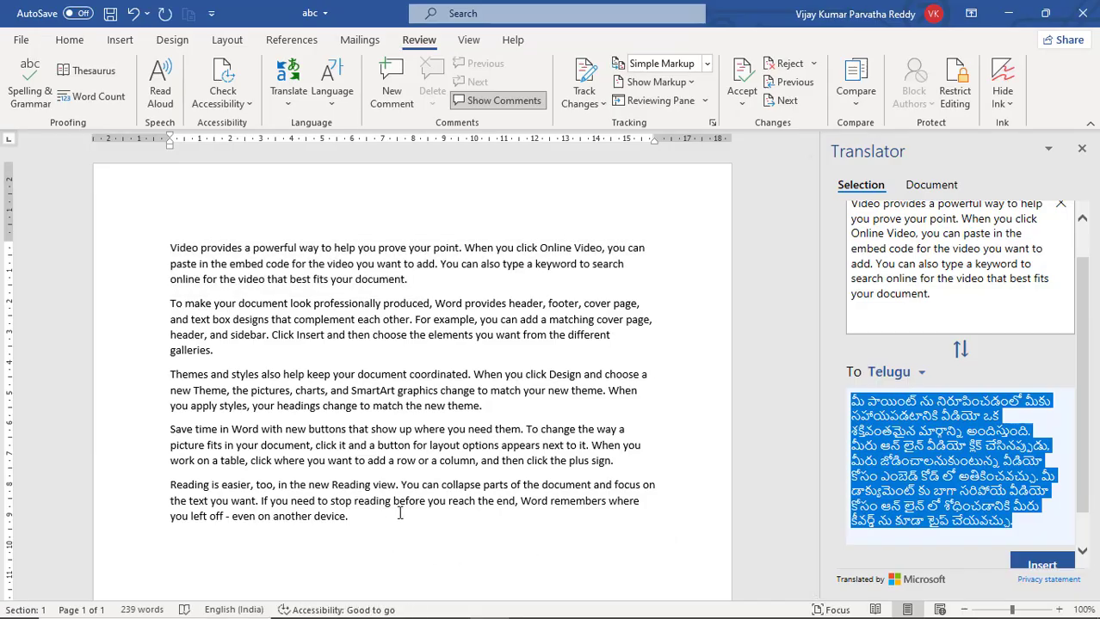
{"action": "key", "text": "ctrl+v"}
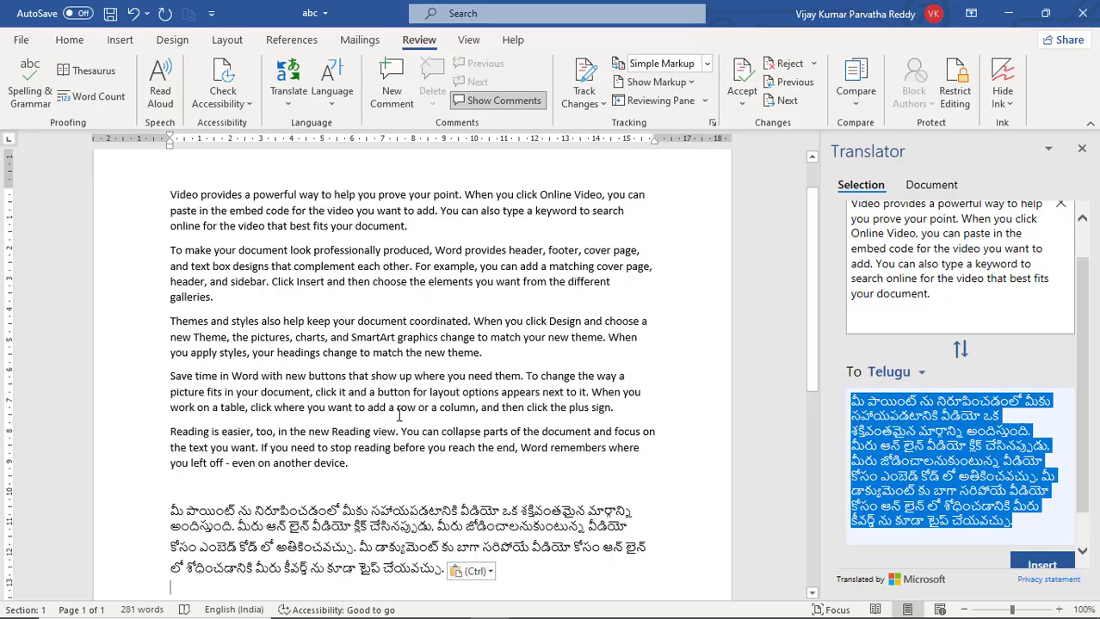
- Delete the pasted Telugu paragraph from the end of the document
{"action": "scroll", "coordinate": [399, 416], "scroll_direction": "up", "scroll_amount": 2}
{"action": "scroll", "coordinate": [386, 411], "scroll_direction": "down", "scroll_amount": 3}
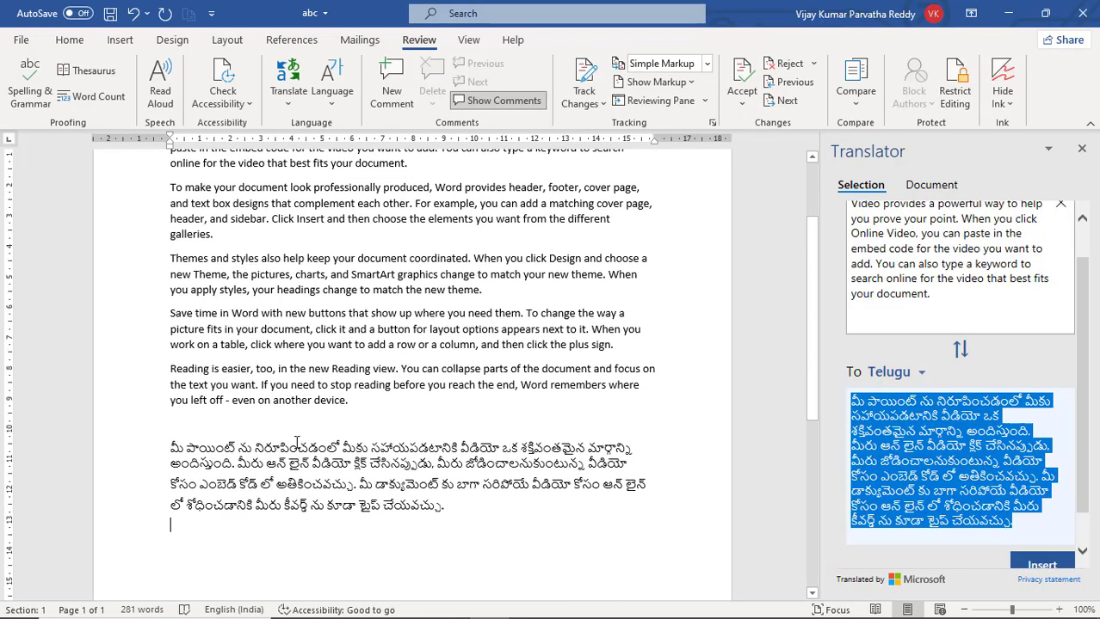
{"action": "left_click_drag", "start_coordinate": [169, 448], "coordinate": [452, 512]}
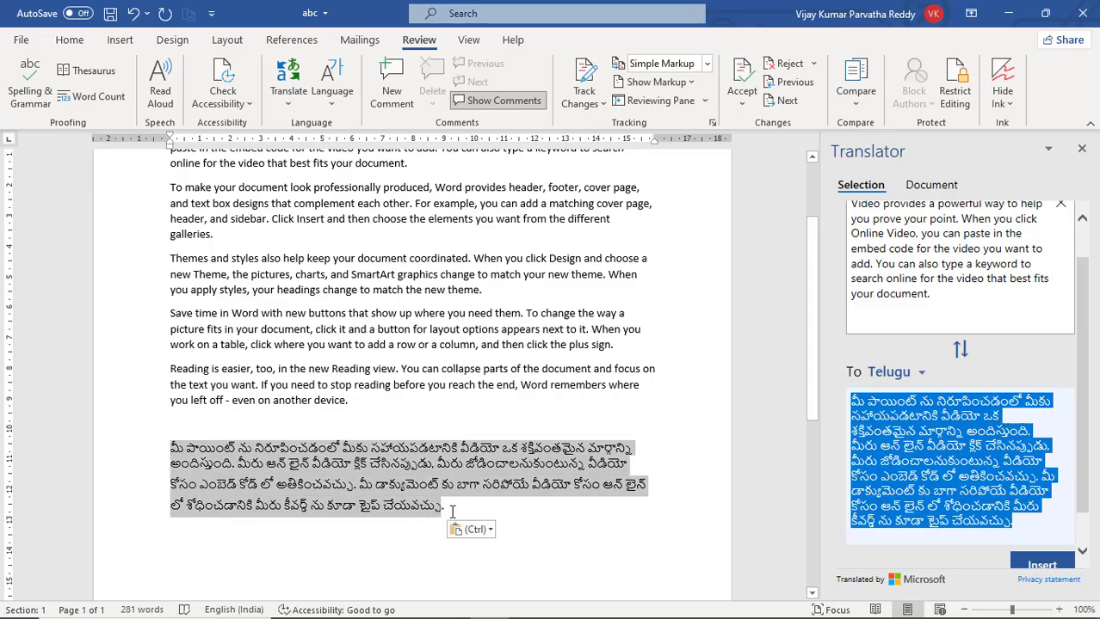
{"action": "key", "text": "Delete"}
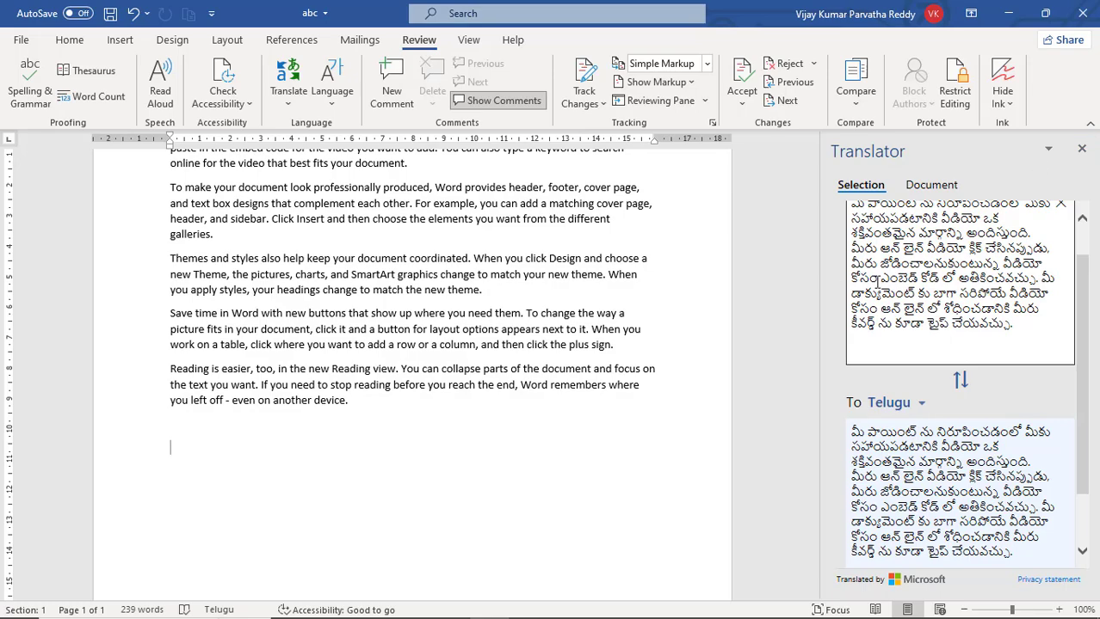
- Create a translated copy of the whole document in Kannada with Translate Document, leaving the source language on Auto-detect
{"action": "scroll", "coordinate": [499, 339], "scroll_direction": "up", "scroll_amount": 3}
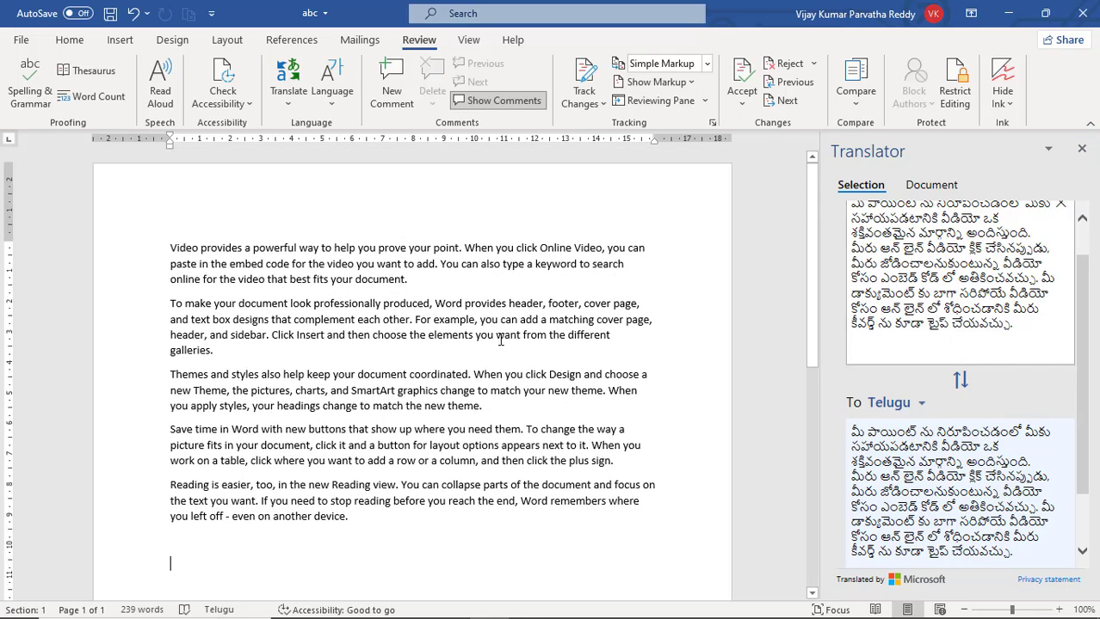
{"action": "left_click", "coordinate": [290, 105]}
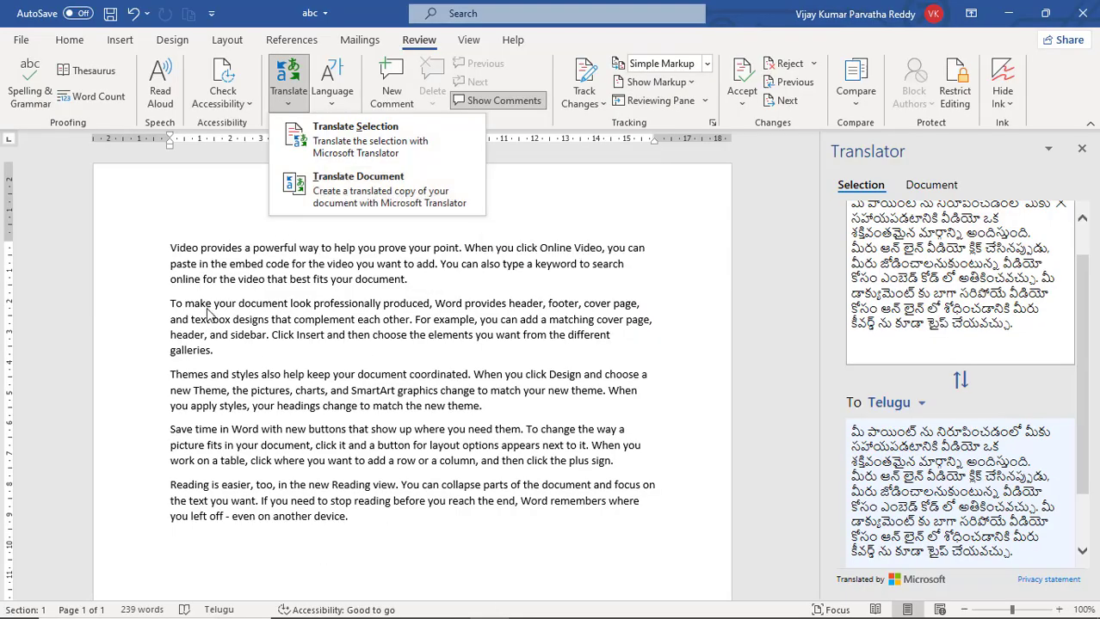
{"action": "left_click", "coordinate": [371, 195]}
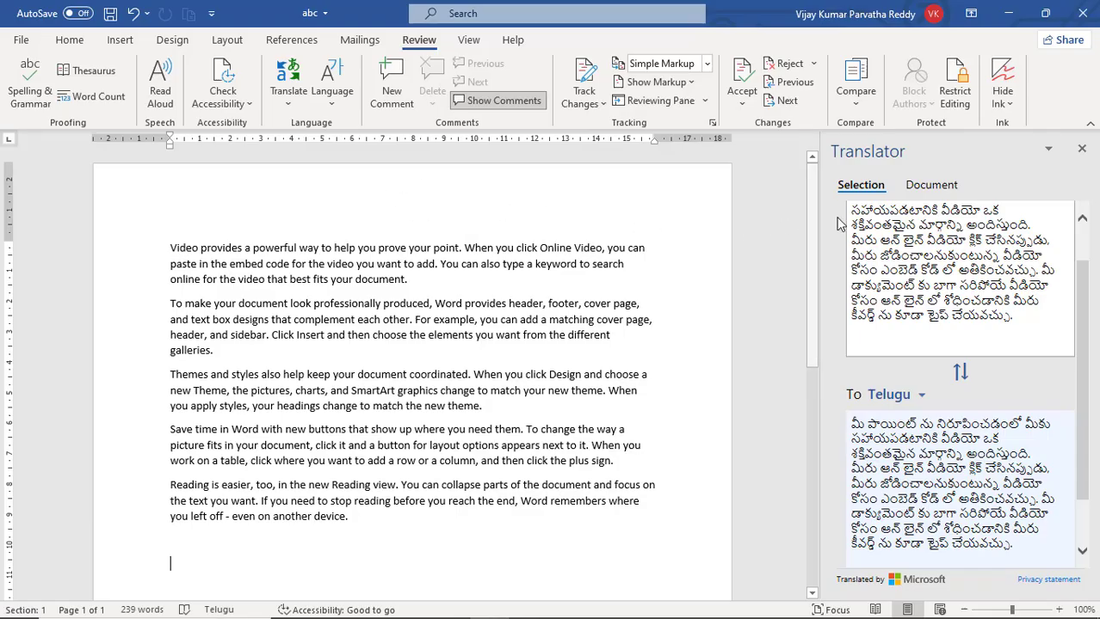
{"action": "left_click", "coordinate": [931, 185]}
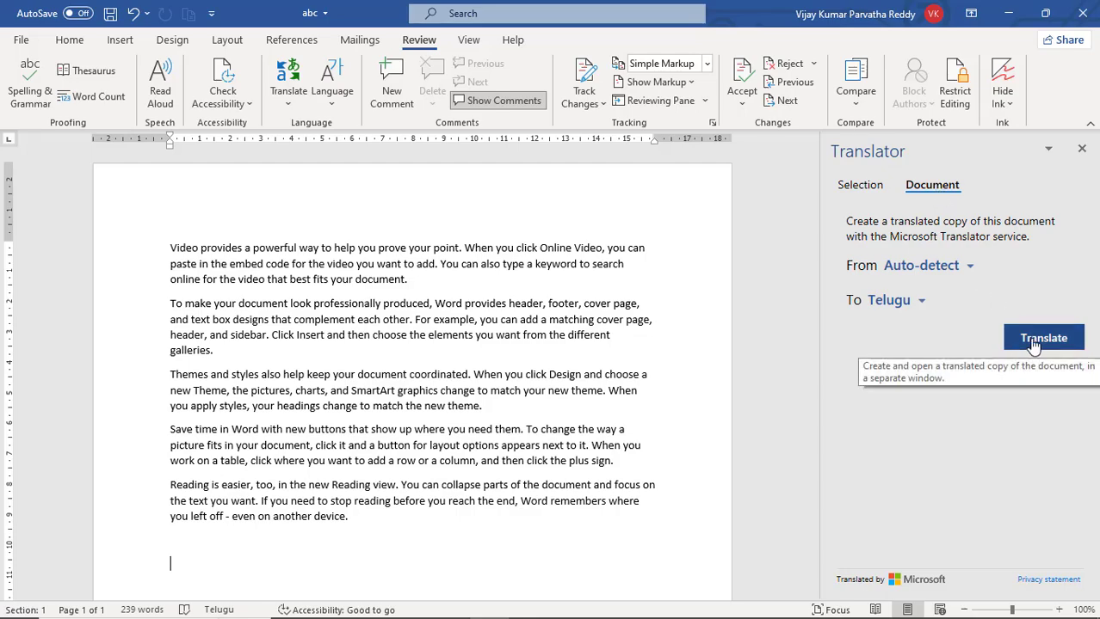
{"action": "left_click", "coordinate": [921, 307]}
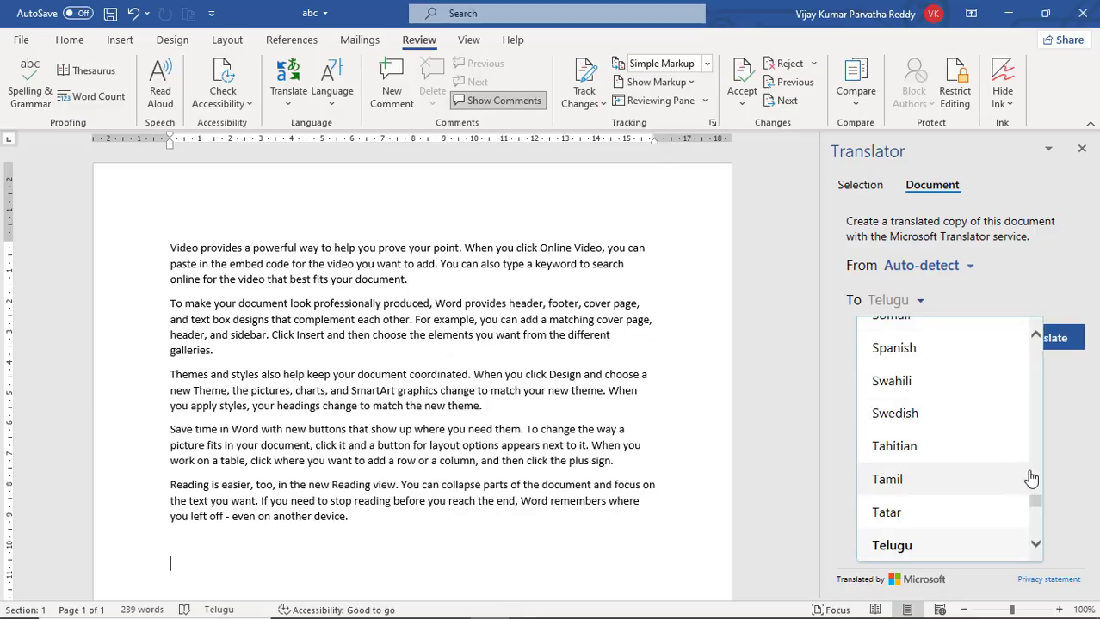
{"action": "scroll", "coordinate": [1035, 464], "scroll_direction": "up", "scroll_amount": 5}
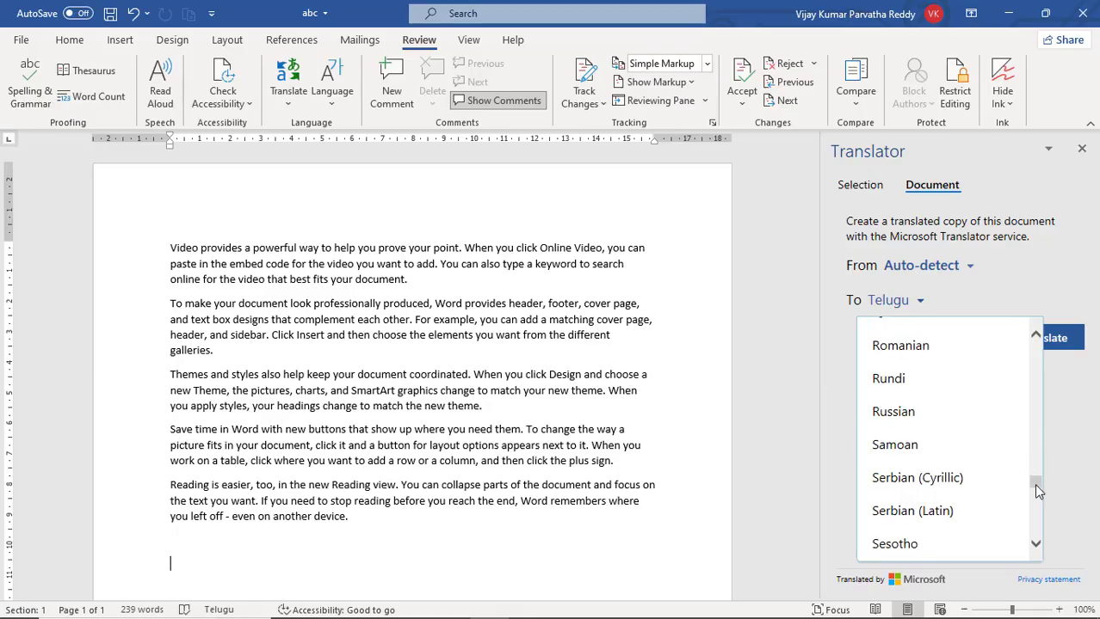
{"action": "left_click_drag", "start_coordinate": [1039, 487], "coordinate": [1034, 429]}
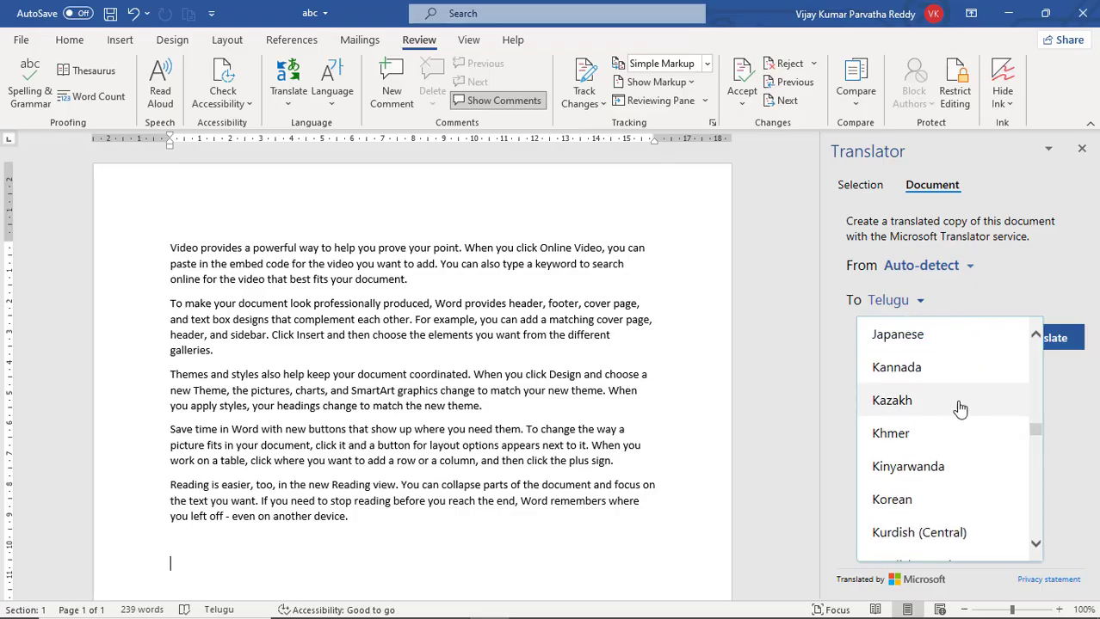
{"action": "left_click", "coordinate": [937, 379]}
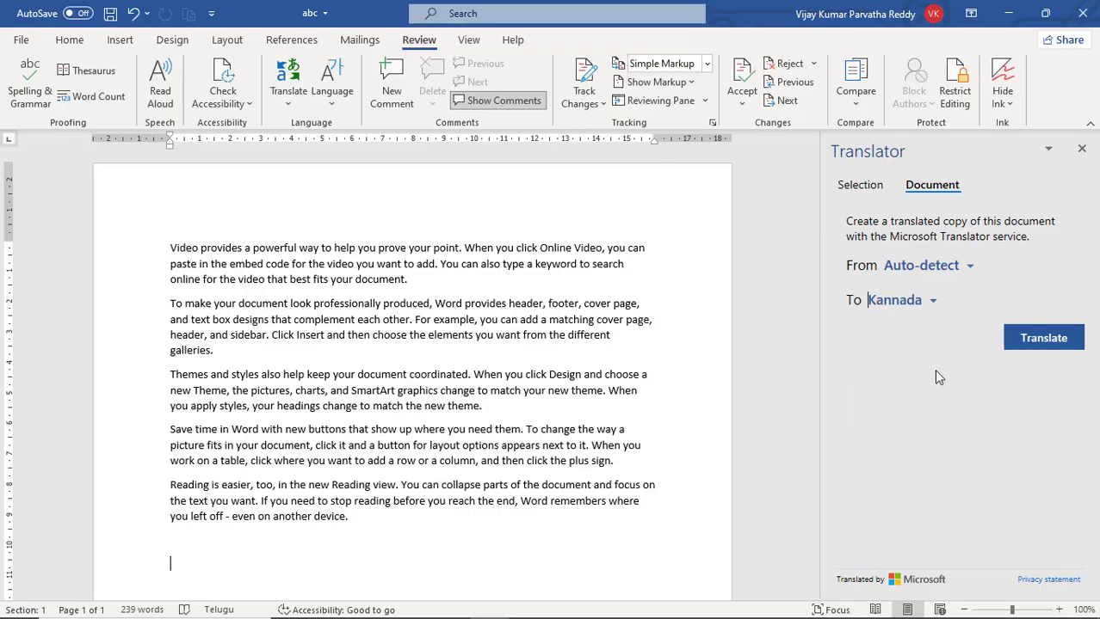
{"action": "left_click", "coordinate": [1041, 344]}
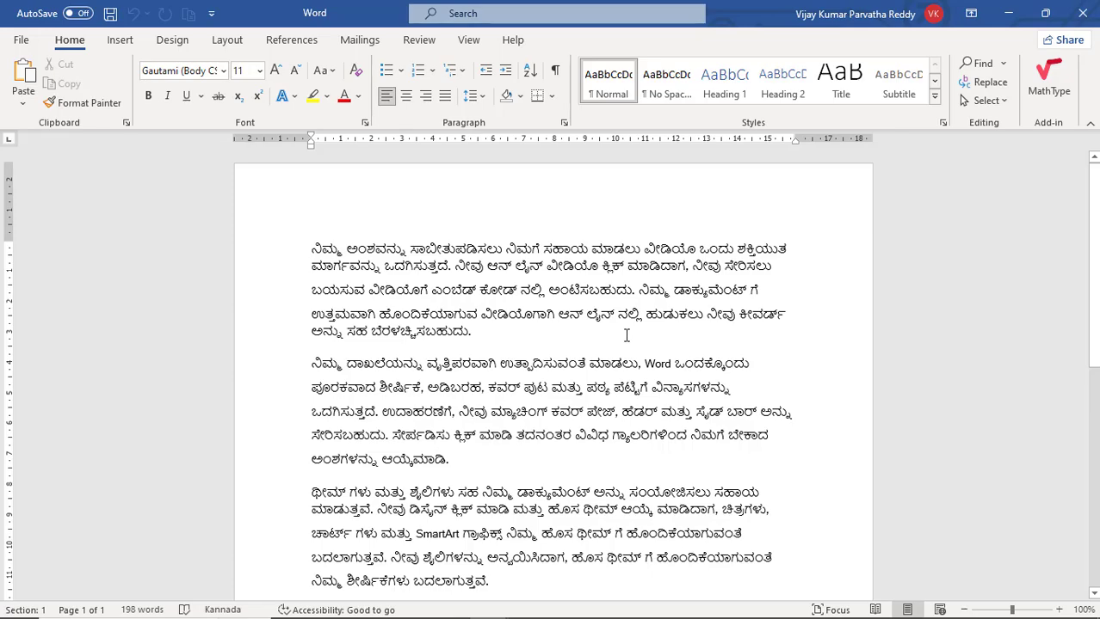
- Look through the Kannada copy and compare it with the original English document
{"action": "scroll", "coordinate": [627, 335], "scroll_direction": "down", "scroll_amount": 3}
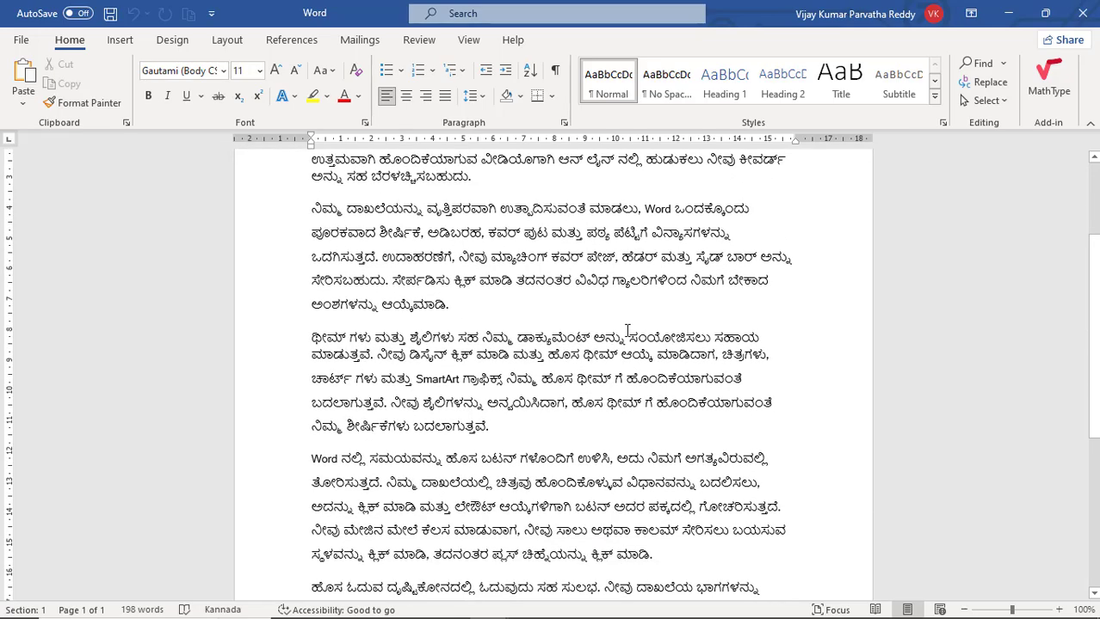
{"action": "scroll", "coordinate": [628, 331], "scroll_direction": "up", "scroll_amount": 1}
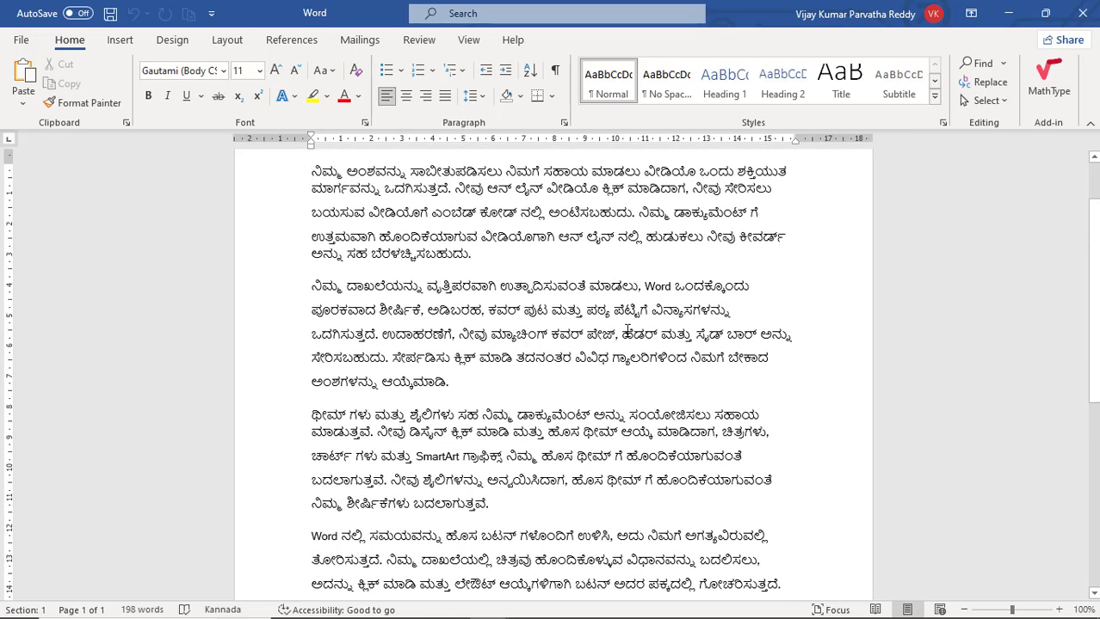
{"action": "key", "text": "alt+Tab"}
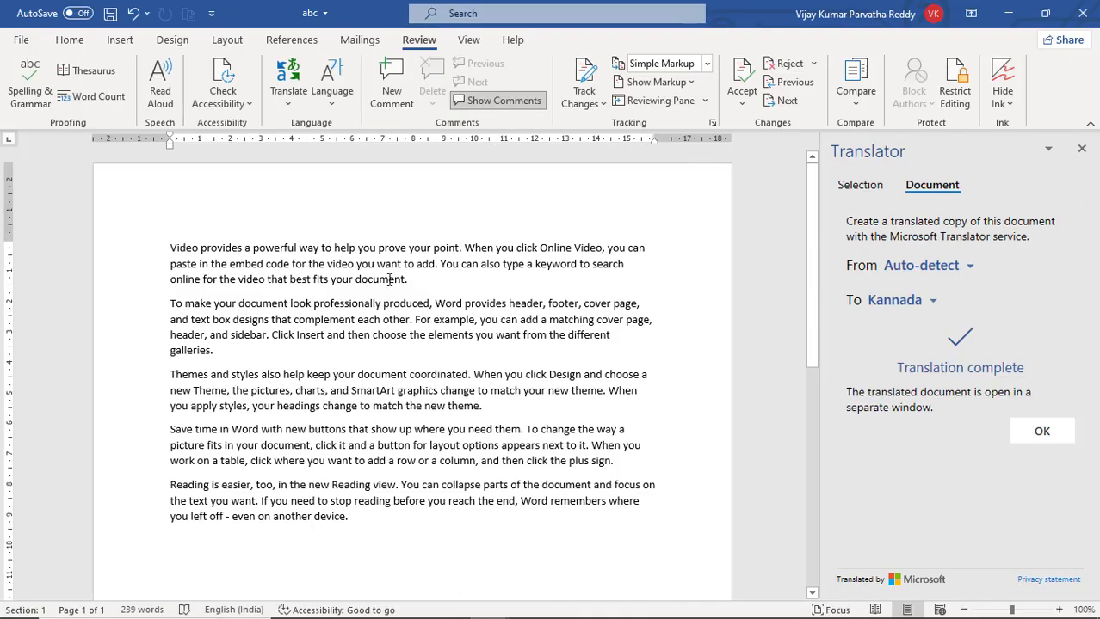
{"action": "key", "text": "alt+Tab"}
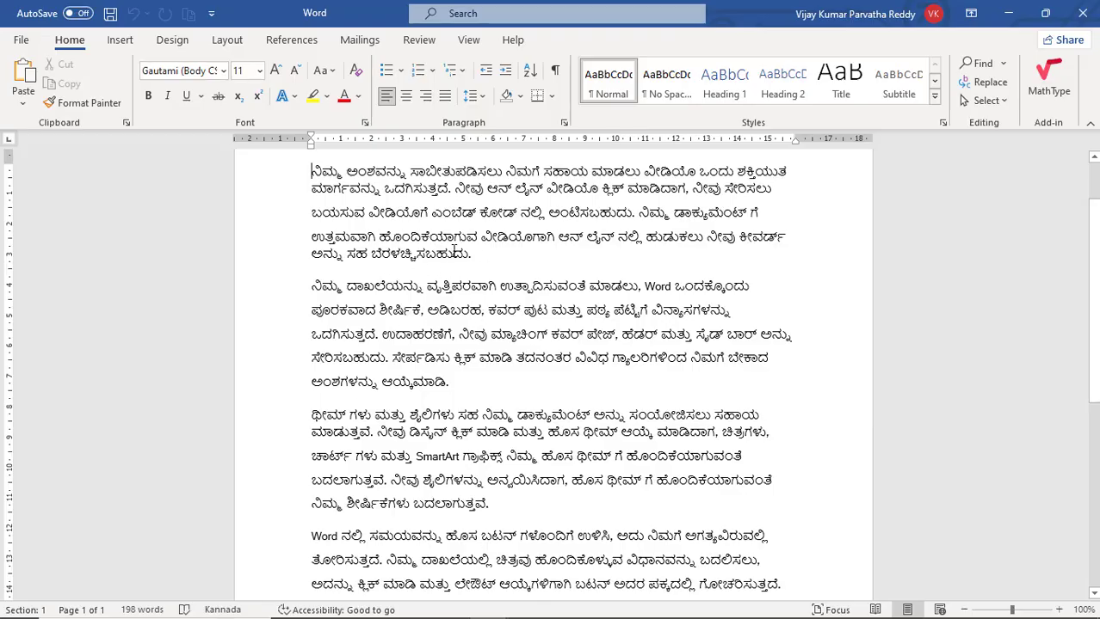
- Skim the Kannada copy, return to the original English document and close its Translator pane
{"action": "scroll", "coordinate": [435, 269], "scroll_direction": "down", "scroll_amount": 8}
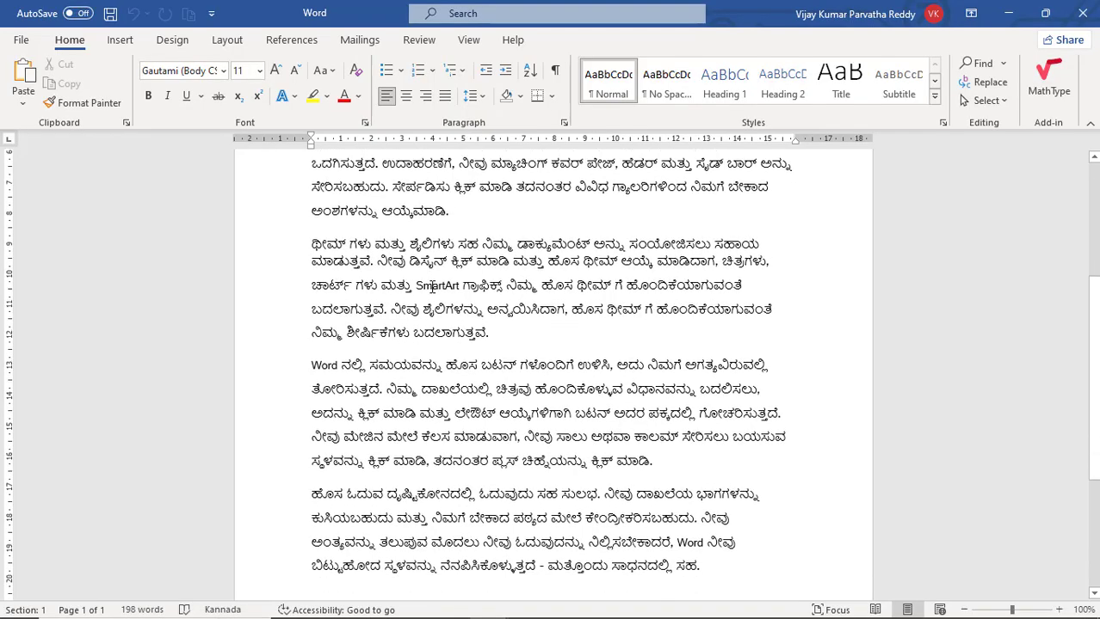
{"action": "scroll", "coordinate": [435, 269], "scroll_direction": "up", "scroll_amount": 8}
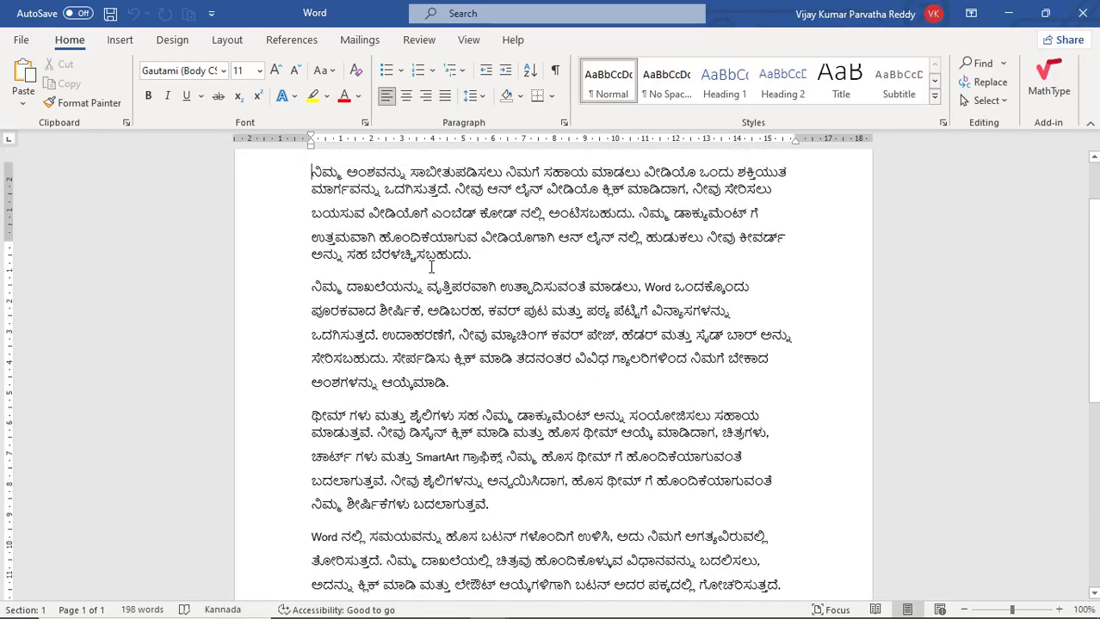
{"action": "key", "text": "alt+Tab"}
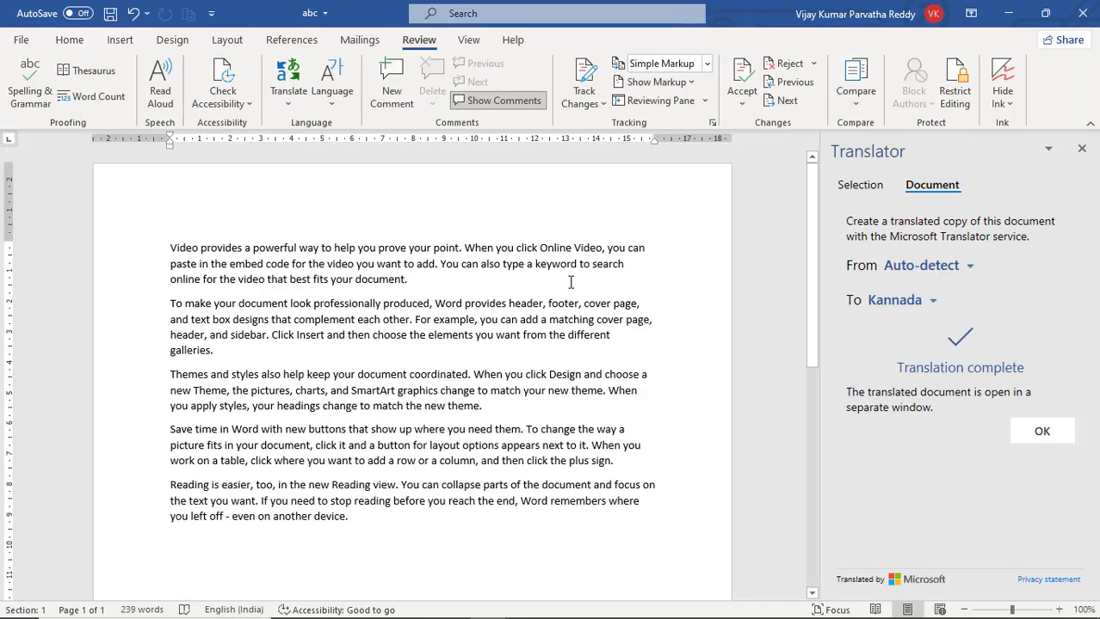
{"action": "left_click", "coordinate": [1083, 152]}
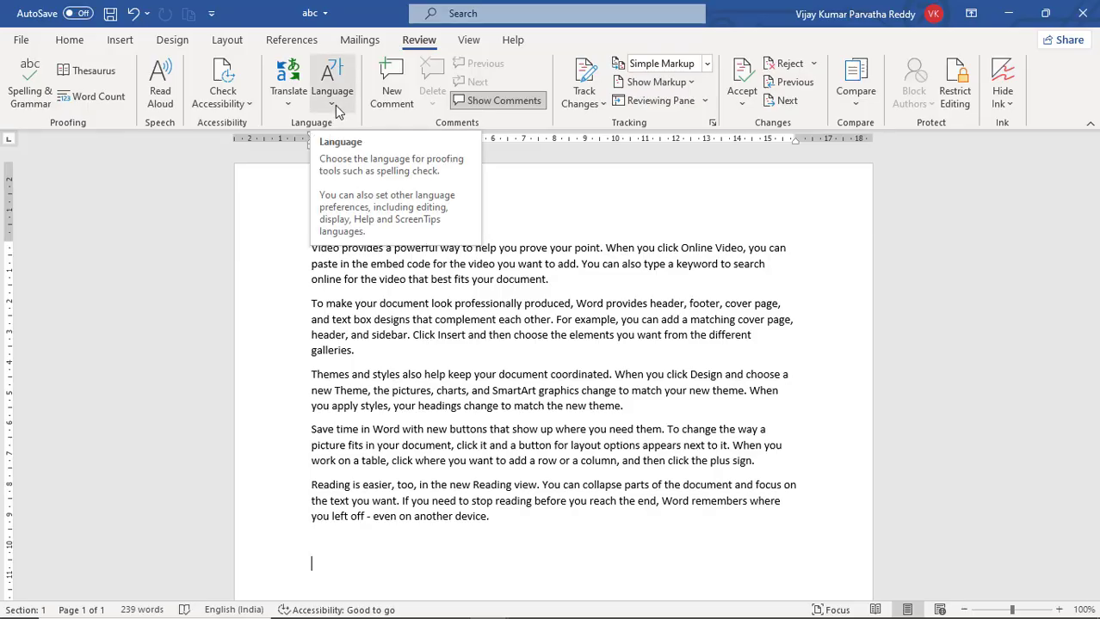
- Open the Office language preferences and examine the display language entries Match Microsoft Windows and English
{"action": "left_click", "coordinate": [335, 105]}
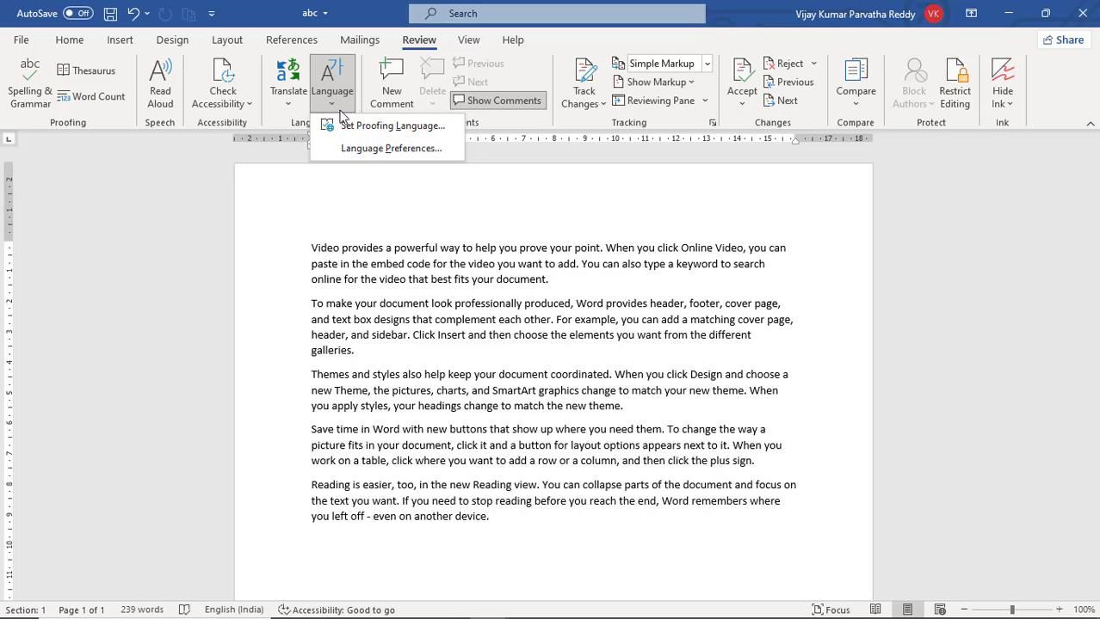
{"action": "left_click", "coordinate": [406, 151]}
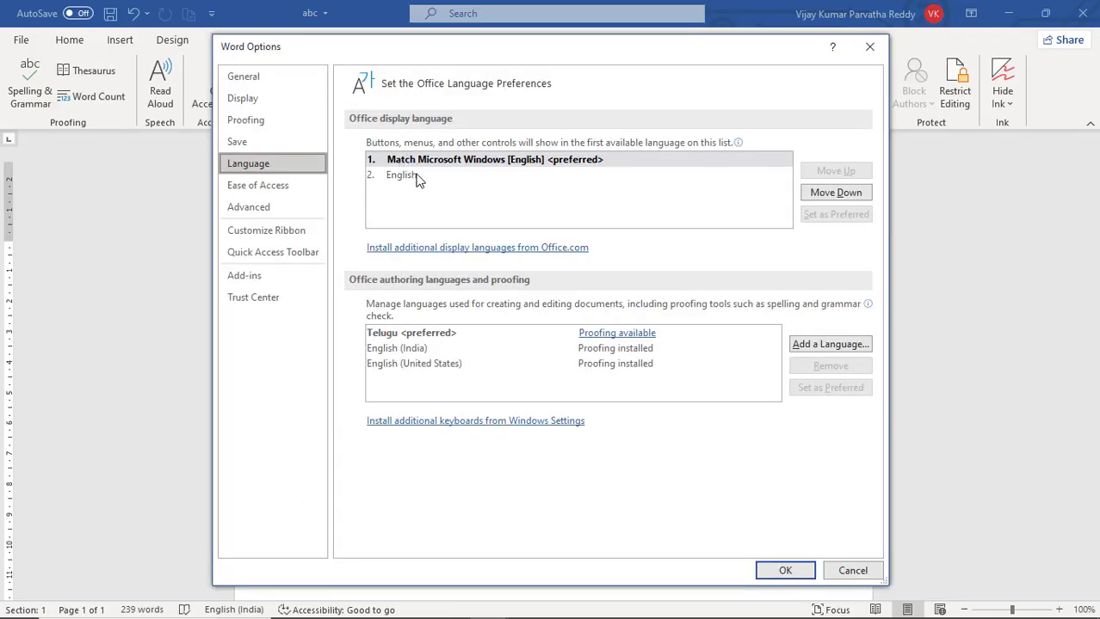
{"action": "left_click", "coordinate": [417, 177]}
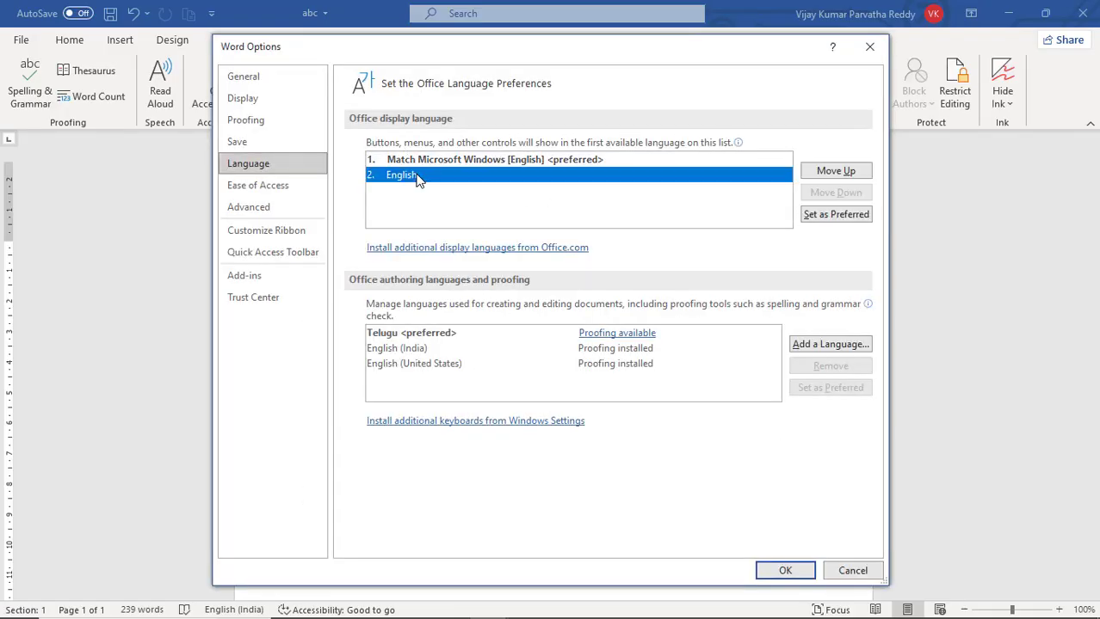
{"action": "left_click", "coordinate": [419, 161]}
{"action": "left_click", "coordinate": [422, 175]}
{"action": "left_click", "coordinate": [420, 162]}
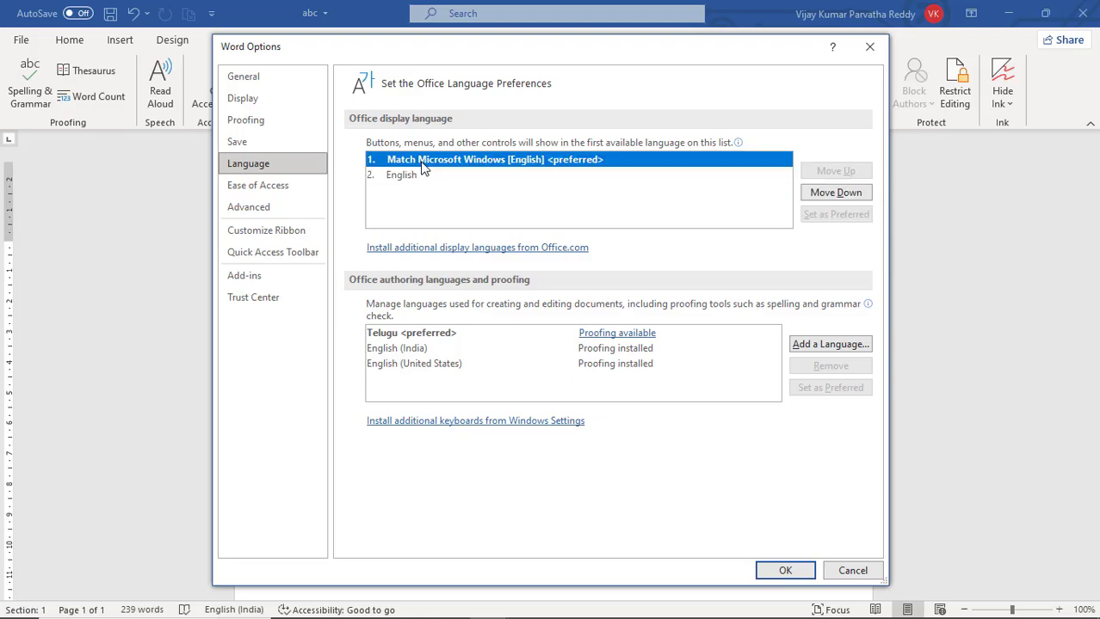
{"action": "left_click", "coordinate": [420, 174]}
{"action": "left_click", "coordinate": [422, 164]}
{"action": "left_click", "coordinate": [421, 176]}
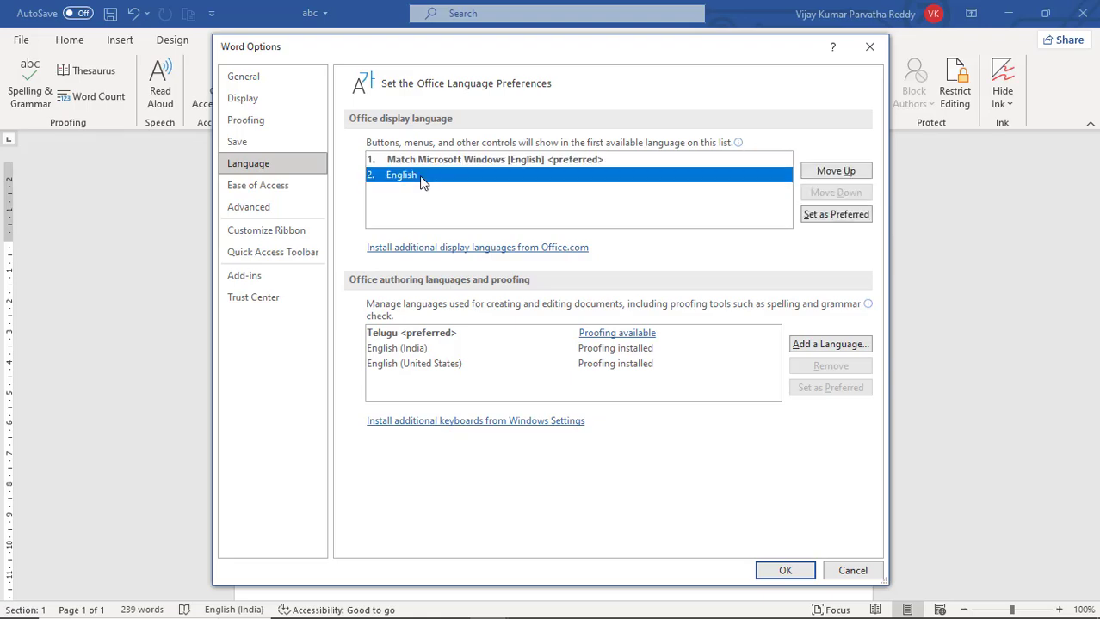
{"action": "left_click", "coordinate": [430, 161]}
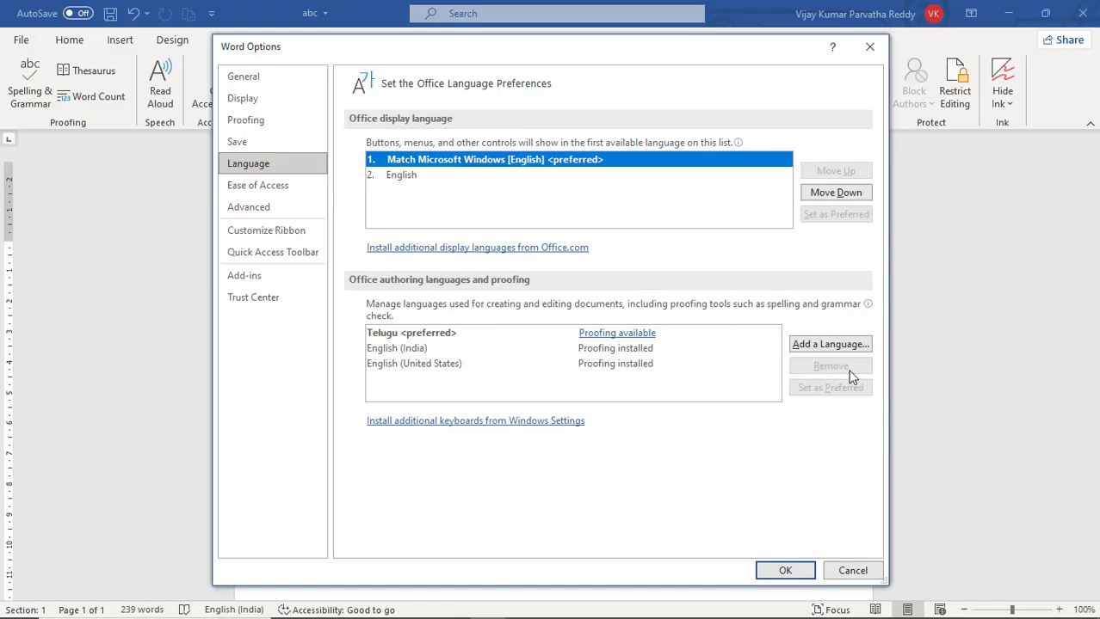
- Examine the options offered for the authoring languages English (India), English (United States) and Telugu
{"action": "left_click", "coordinate": [421, 349]}
{"action": "left_click", "coordinate": [421, 364]}
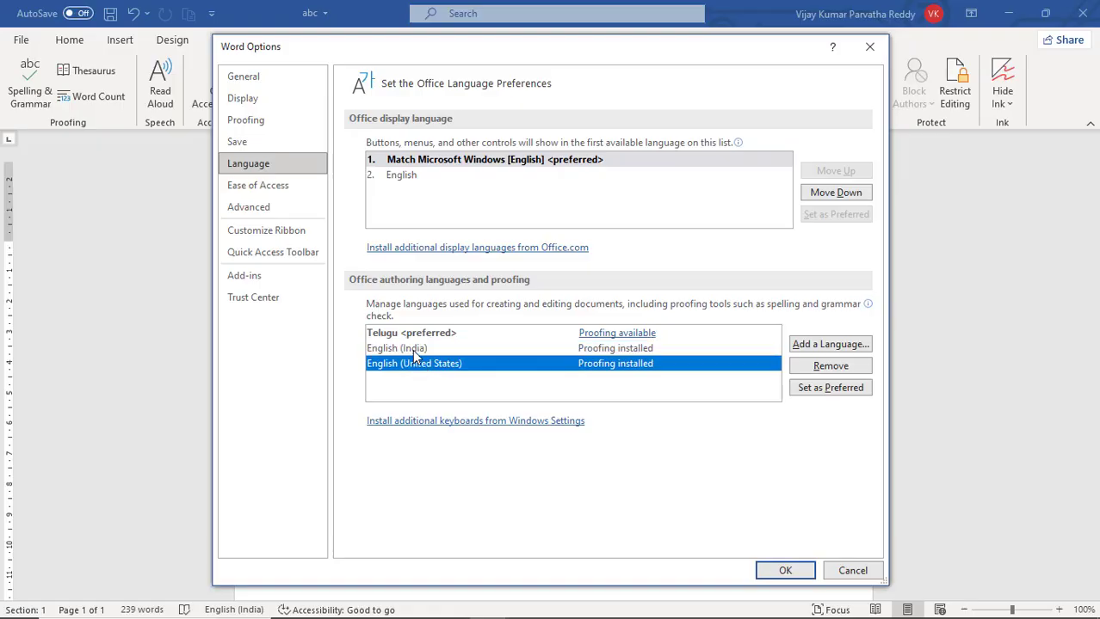
{"action": "left_click", "coordinate": [412, 350]}
{"action": "left_click", "coordinate": [432, 367]}
{"action": "left_click", "coordinate": [417, 349]}
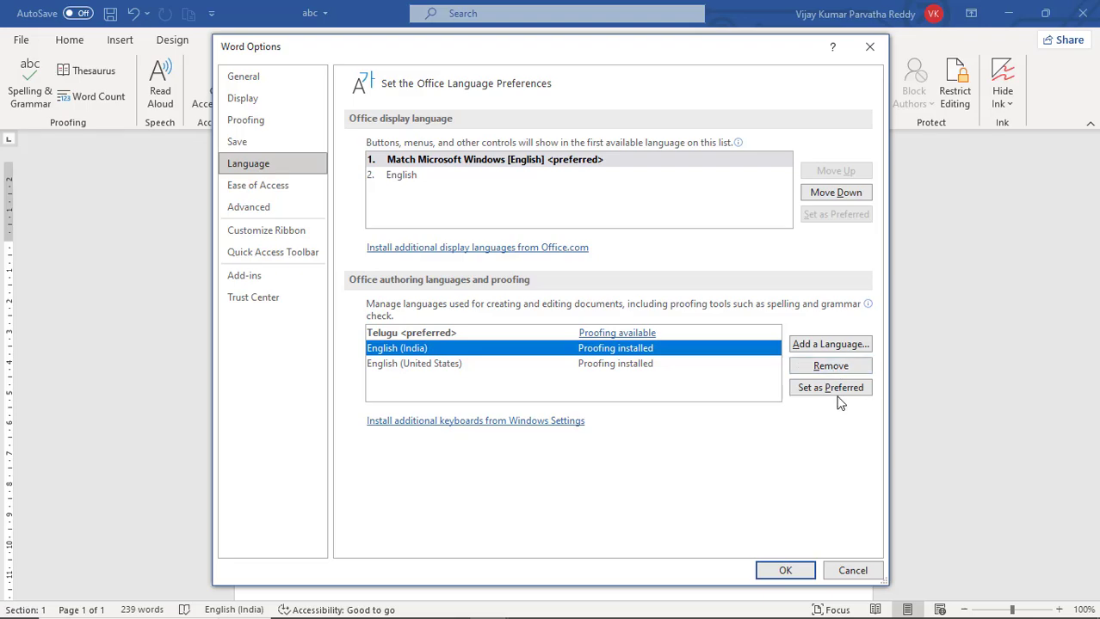
{"action": "left_click", "coordinate": [481, 333]}
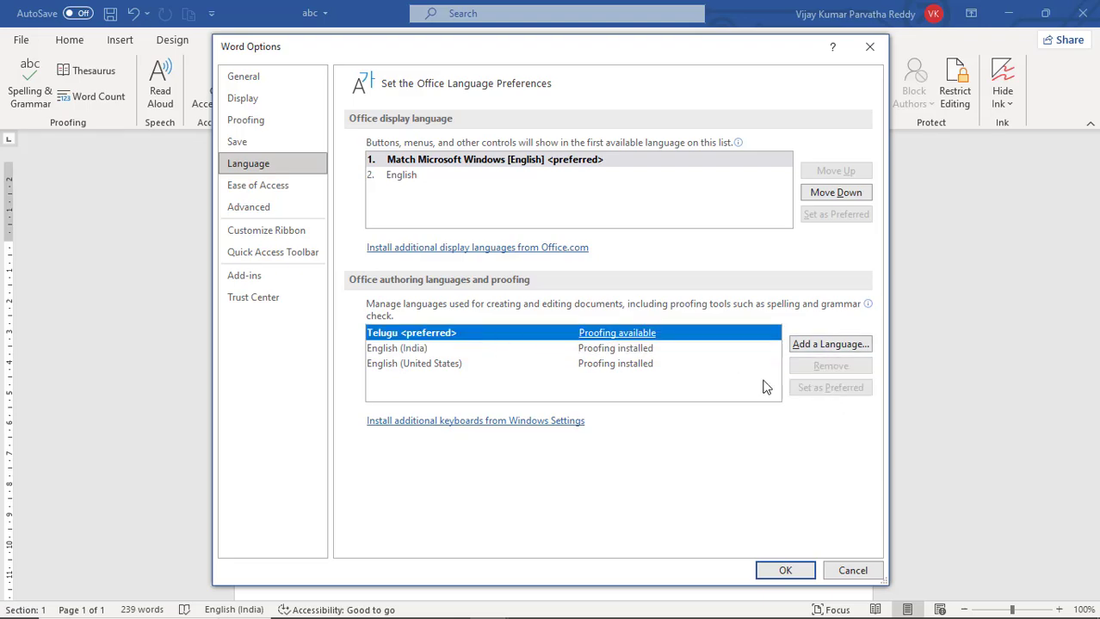
- View the list of authoring languages that can be added, and leave the language preferences without saving changes
{"action": "left_click", "coordinate": [831, 345]}
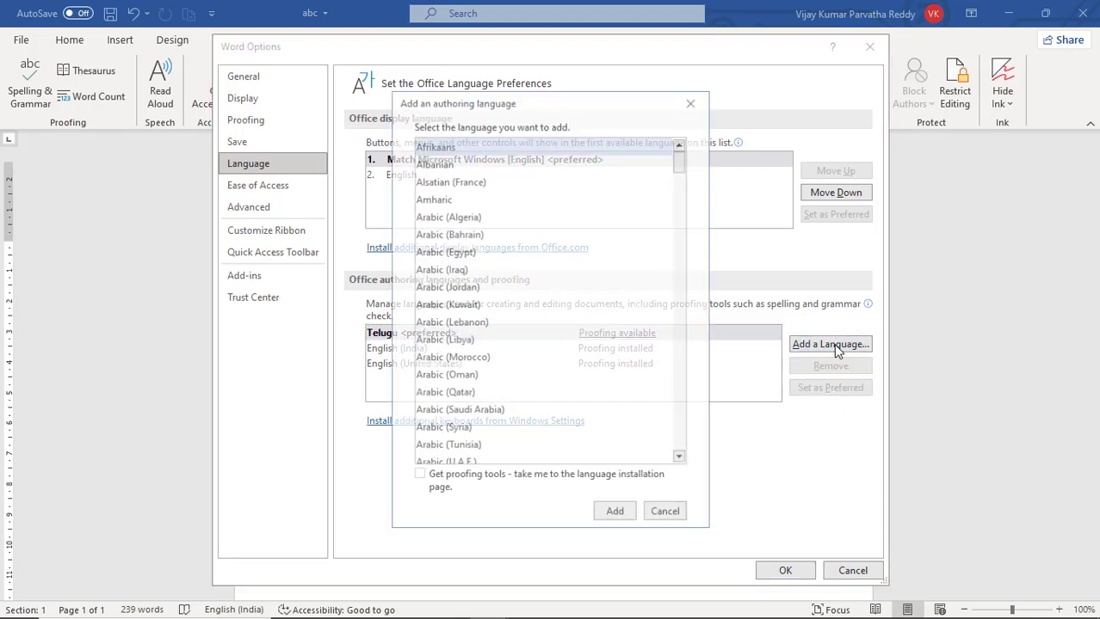
{"action": "left_click", "coordinate": [666, 515]}
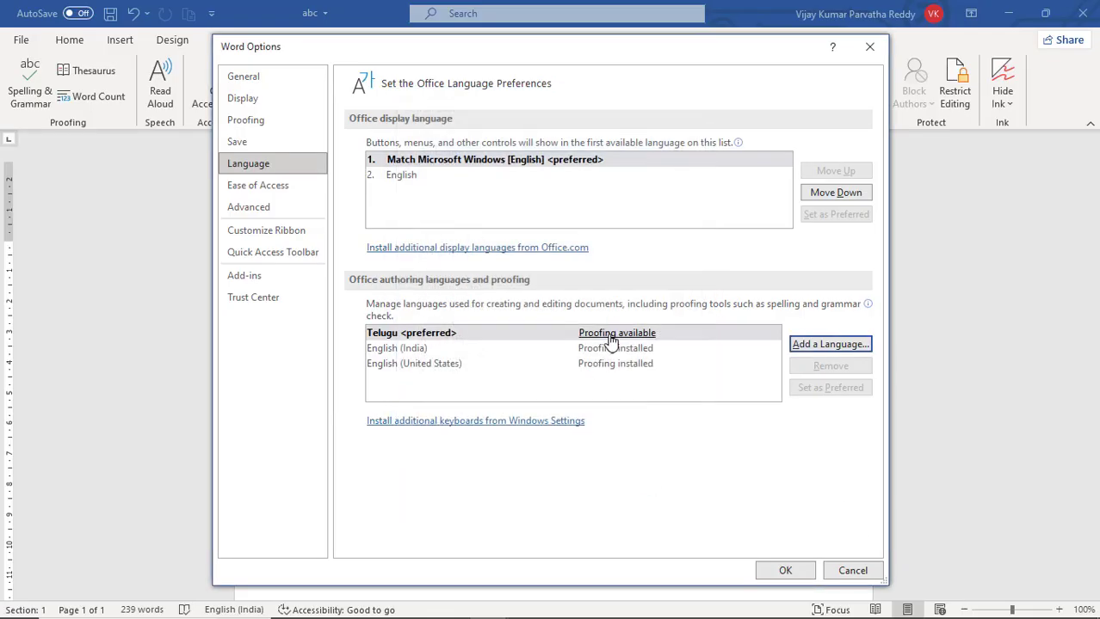
{"action": "left_click", "coordinate": [616, 348]}
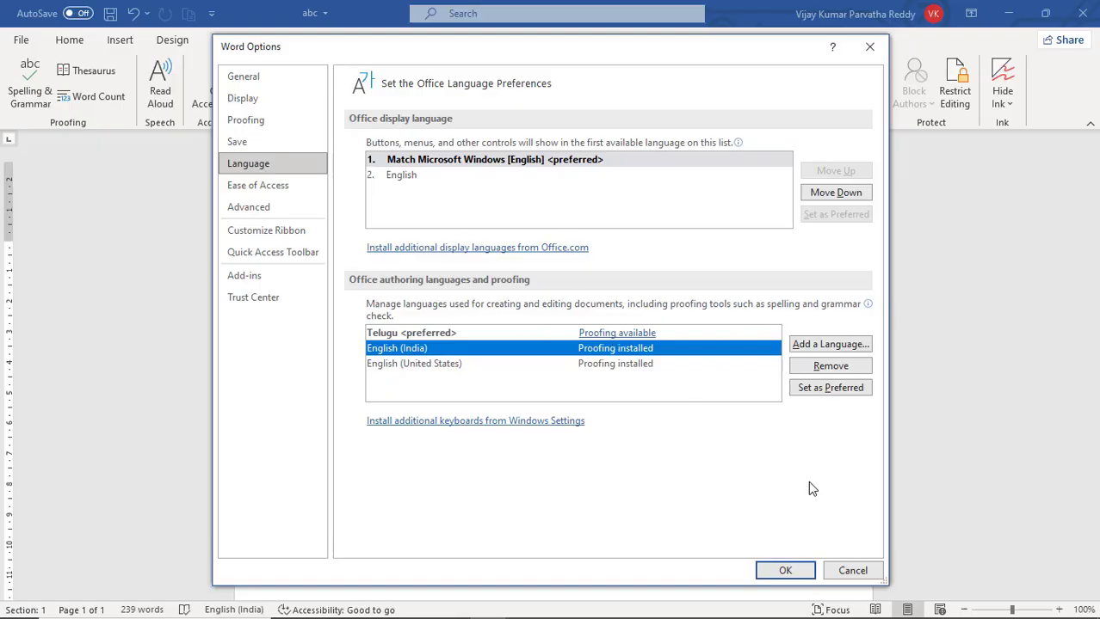
{"action": "left_click", "coordinate": [844, 578]}
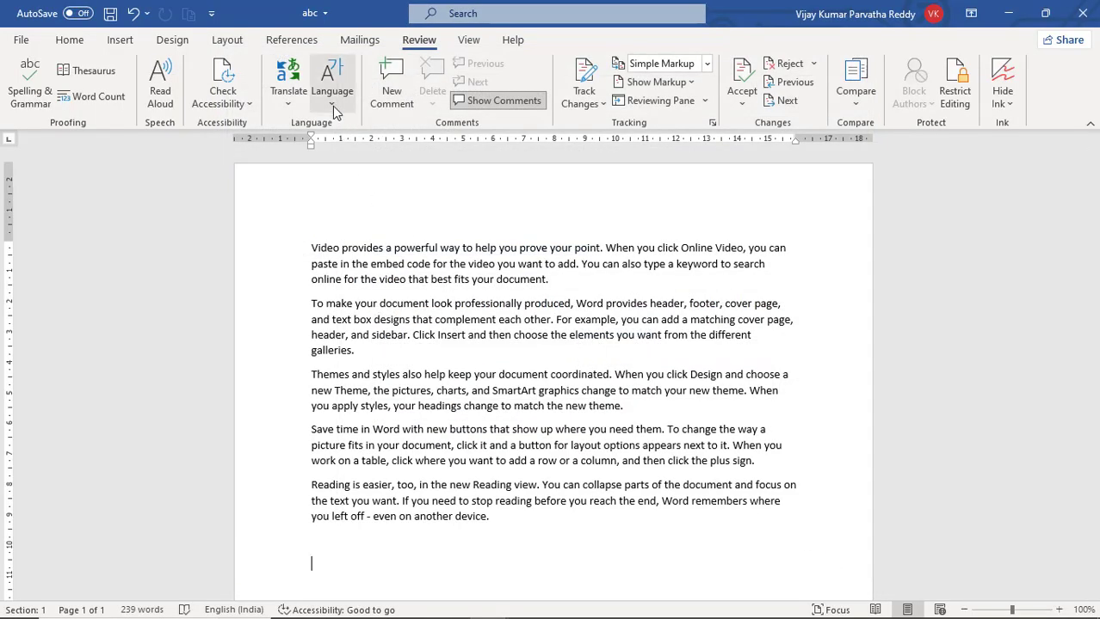
- Examine the proofing language choices English (India) and English (United States), and close the dialog without applying a change
{"action": "left_click", "coordinate": [332, 105]}
{"action": "left_click", "coordinate": [370, 128]}
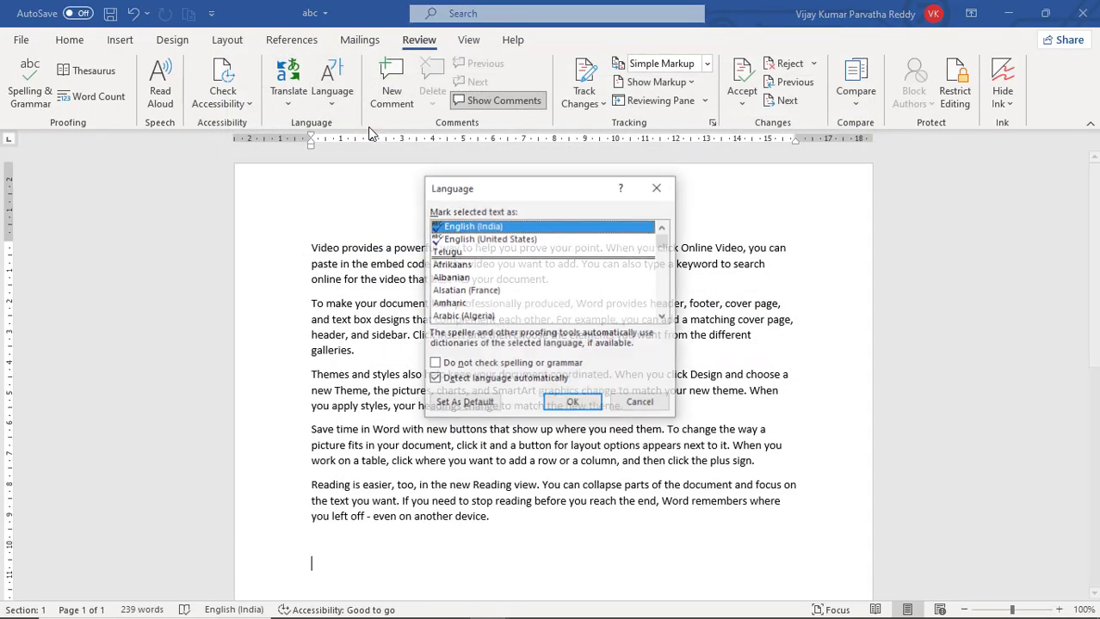
{"action": "left_click", "coordinate": [503, 240]}
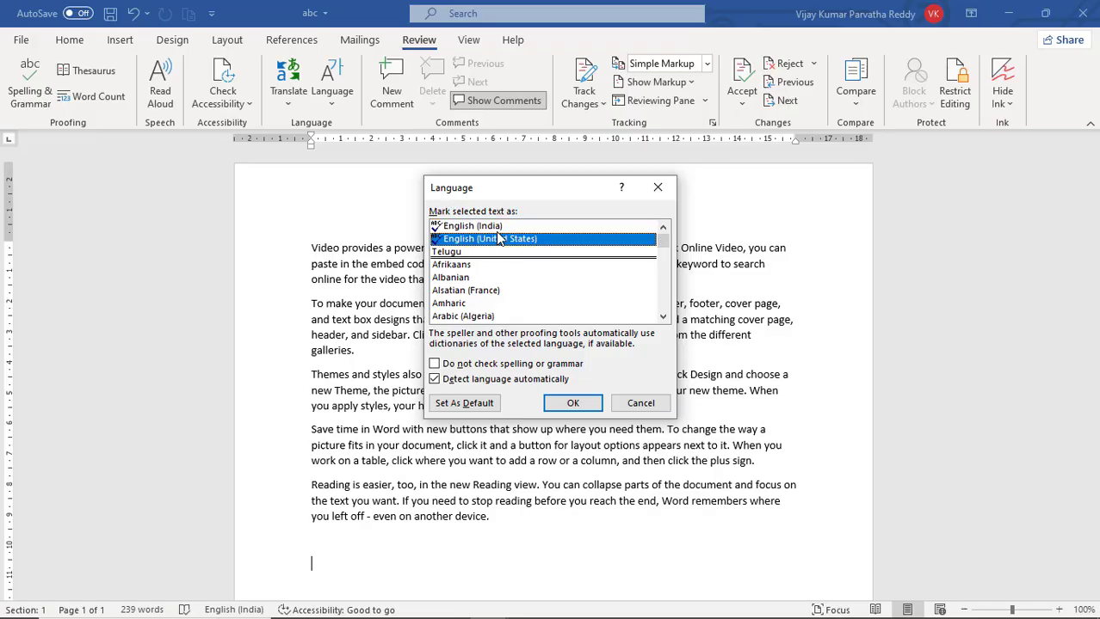
{"action": "left_click", "coordinate": [496, 228]}
{"action": "left_click", "coordinate": [502, 240]}
{"action": "left_click", "coordinate": [503, 228]}
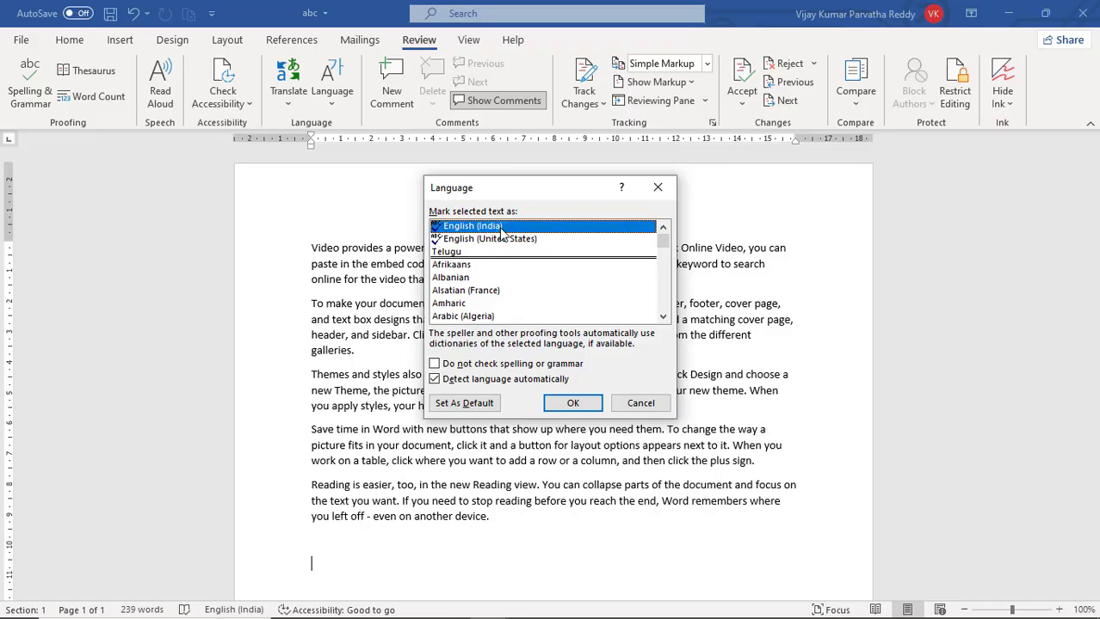
{"action": "left_click", "coordinate": [502, 240]}
{"action": "left_click", "coordinate": [504, 228]}
{"action": "left_click", "coordinate": [641, 405]}
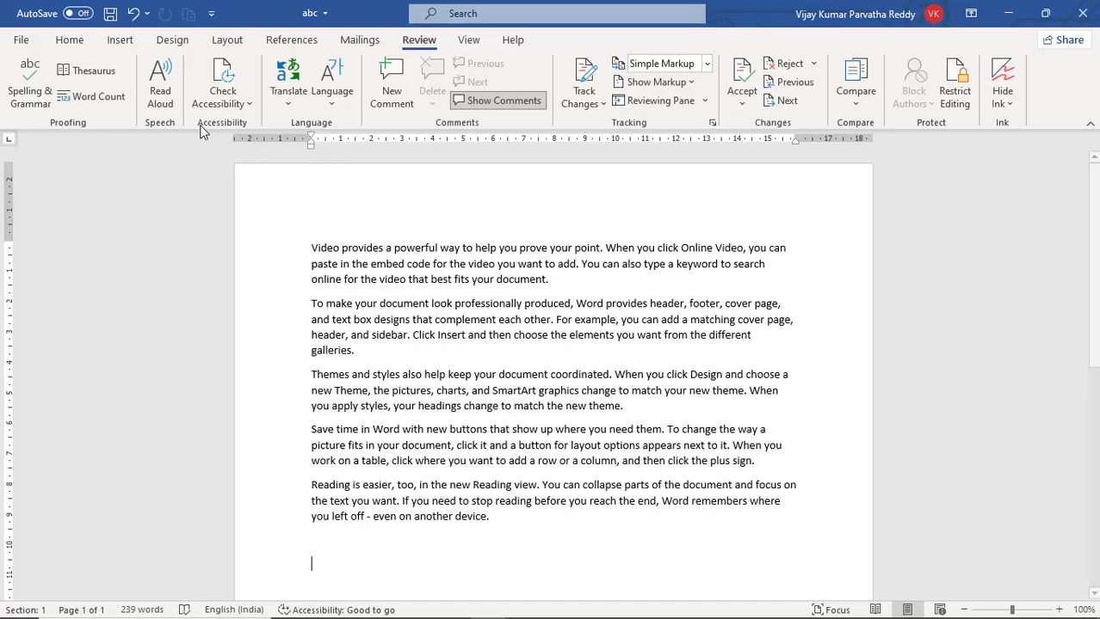
- Start Read Aloud playback from the beginning of the first paragraph
{"action": "left_click", "coordinate": [160, 103]}
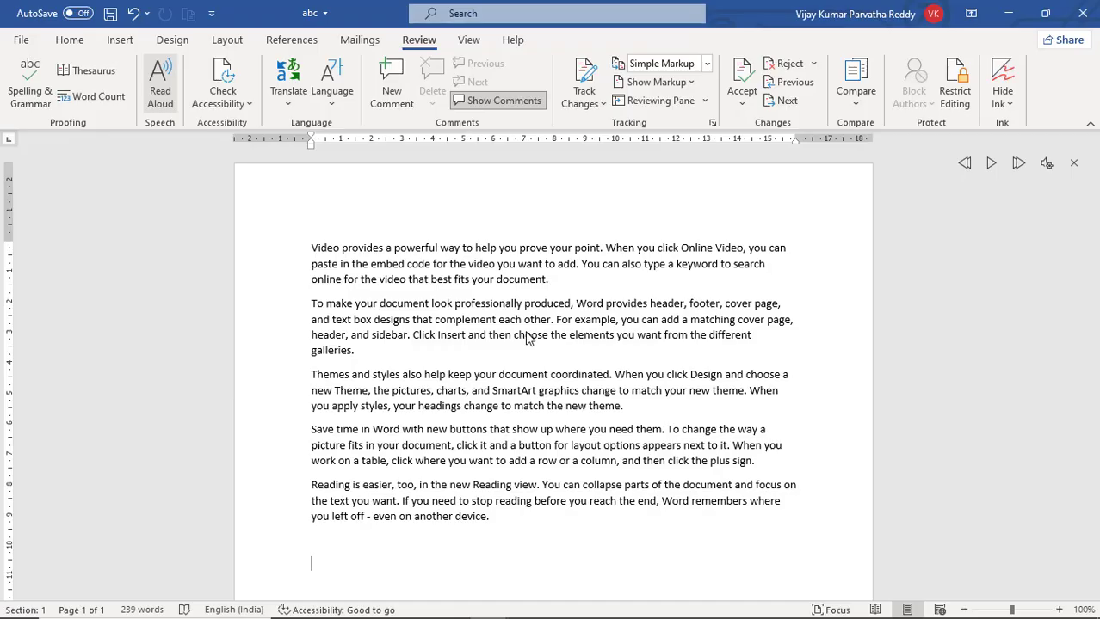
{"action": "left_click", "coordinate": [312, 249]}
{"action": "left_click", "coordinate": [991, 169]}
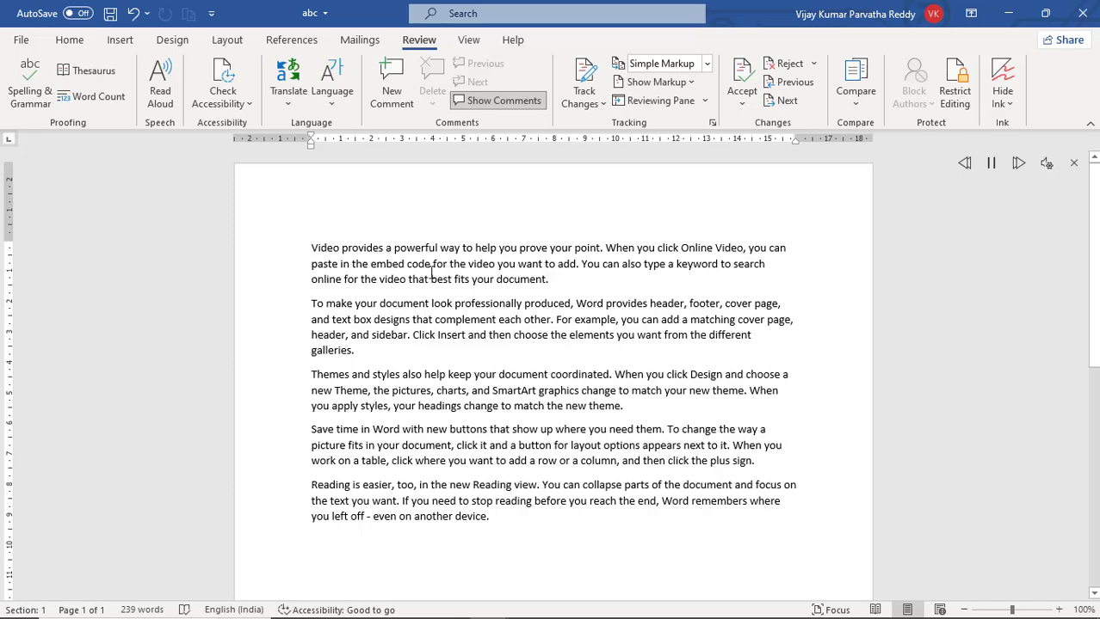